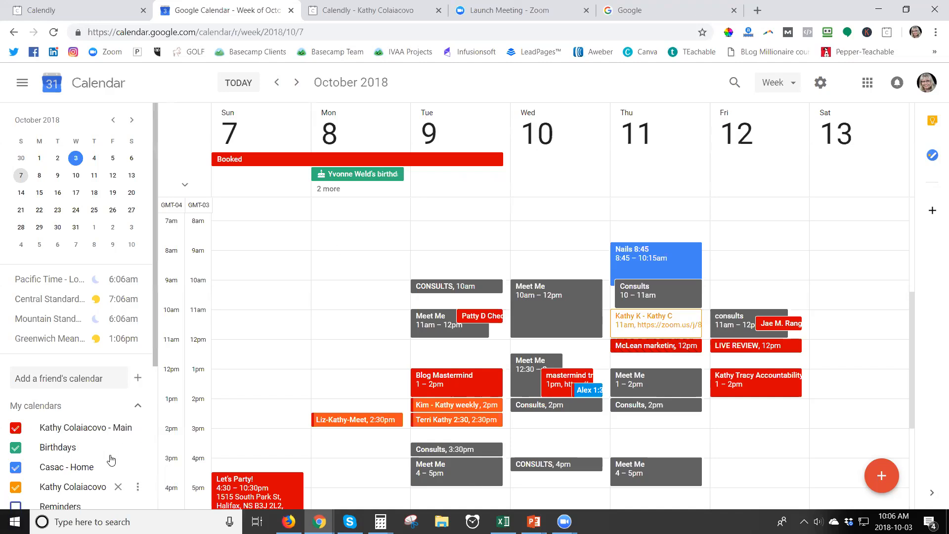
scroll(109, 455, down, 3)
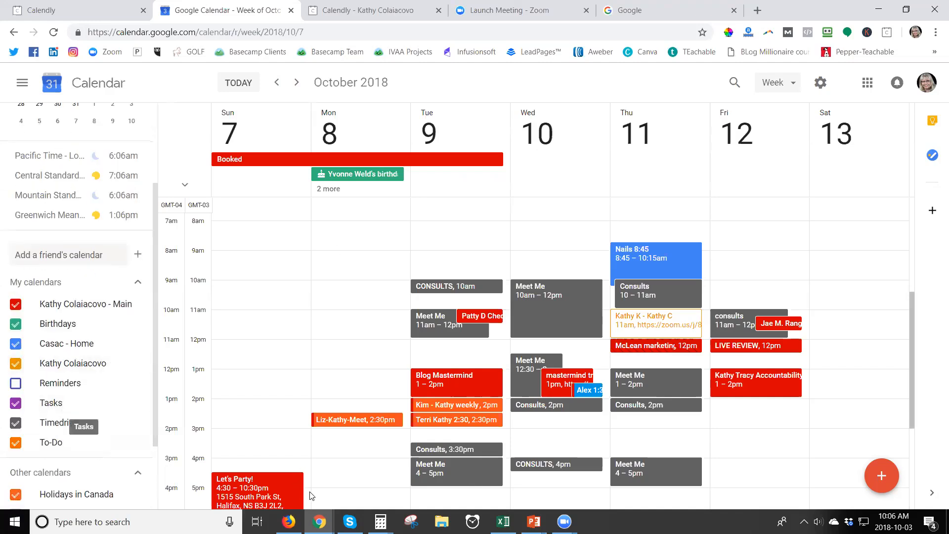
scroll(320, 494, up, 2)
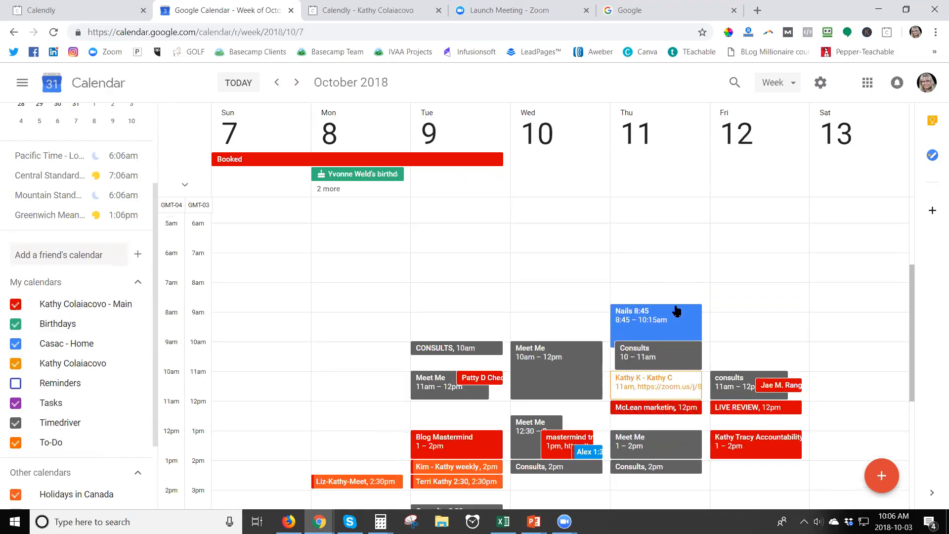
scroll(681, 329, down, 1)
scroll(682, 328, down, 4)
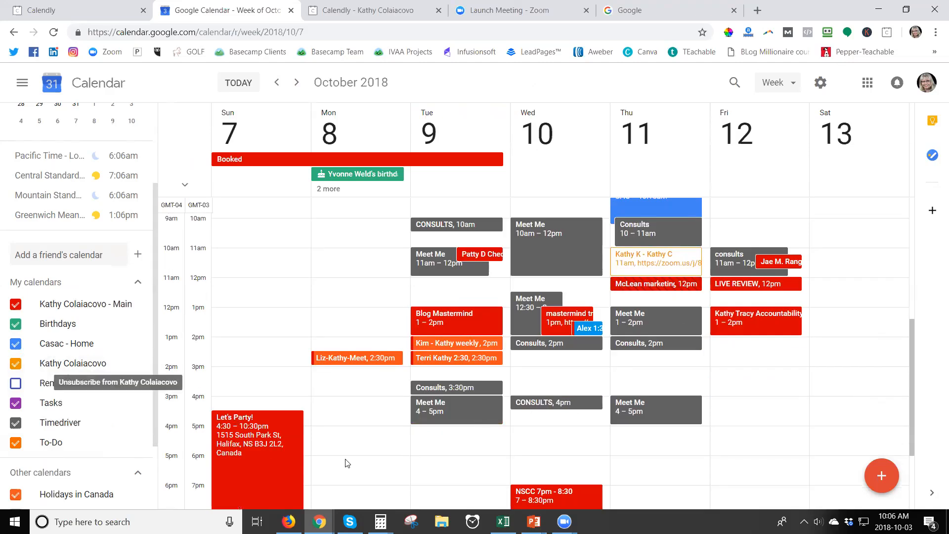
scroll(347, 463, up, 2)
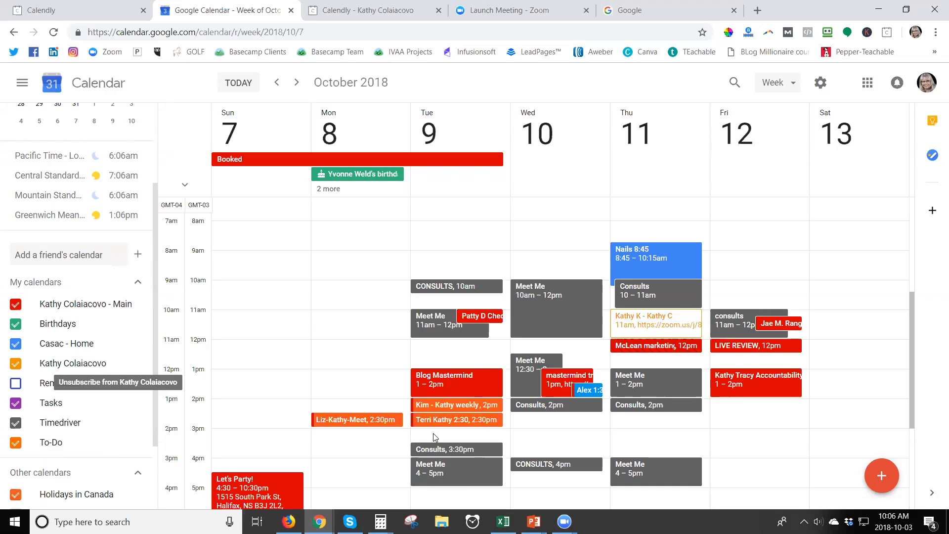
mouse_move(130, 442)
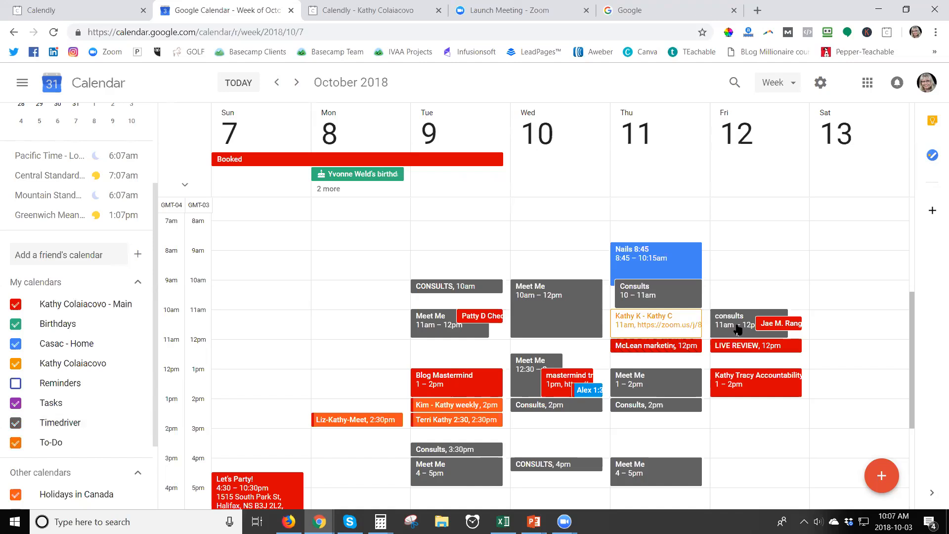
click(553, 316)
click(627, 360)
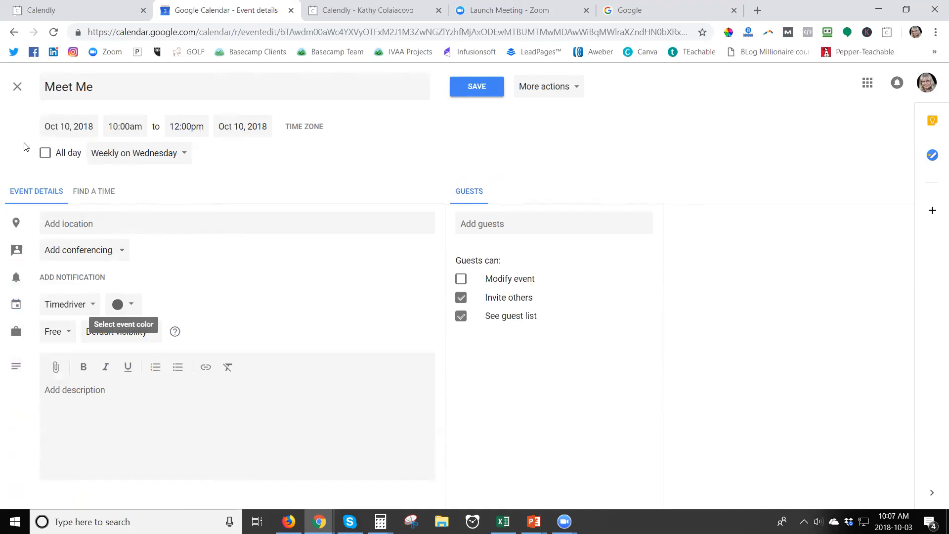
click(17, 87)
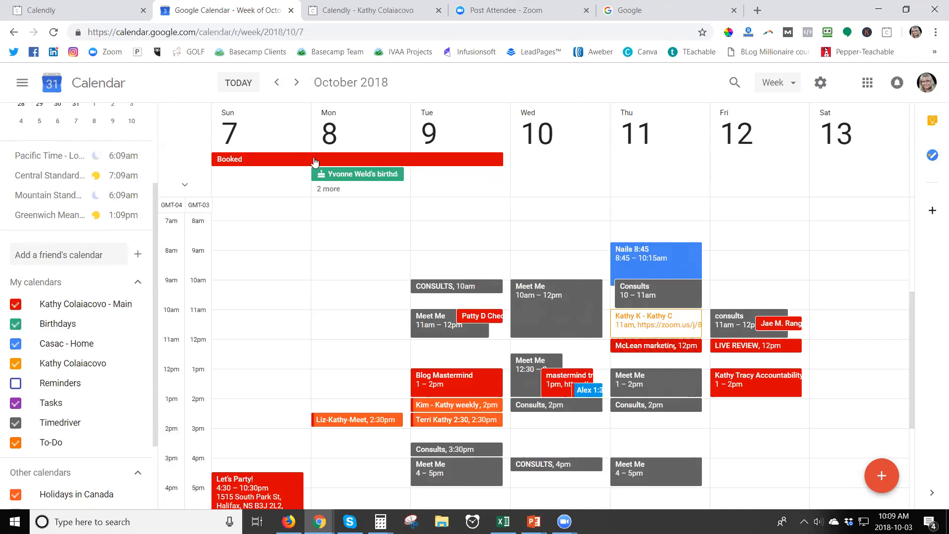
click(298, 160)
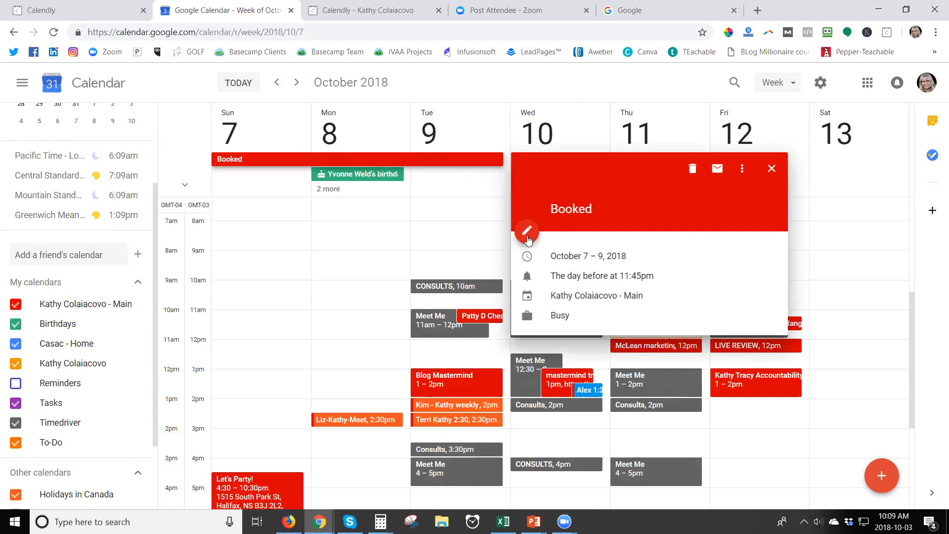
click(527, 231)
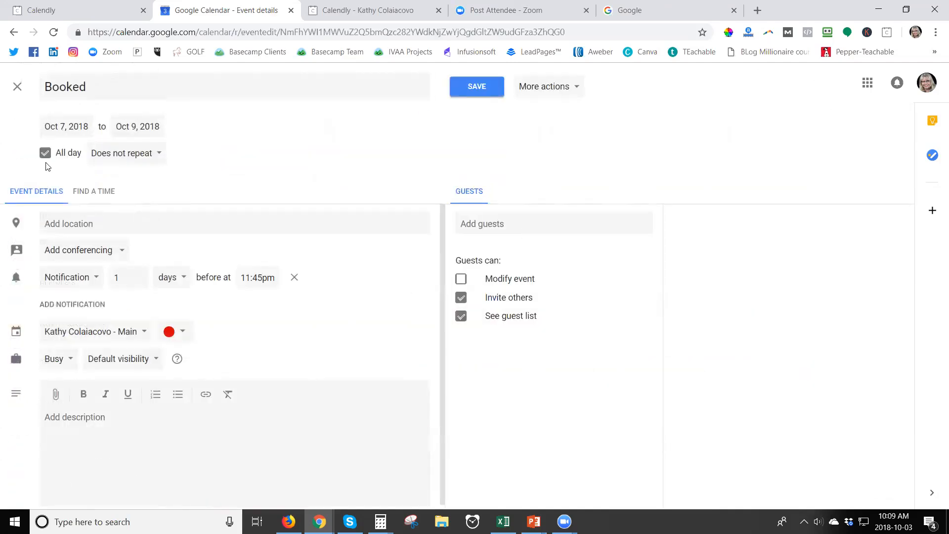
click(60, 366)
click(56, 359)
click(17, 87)
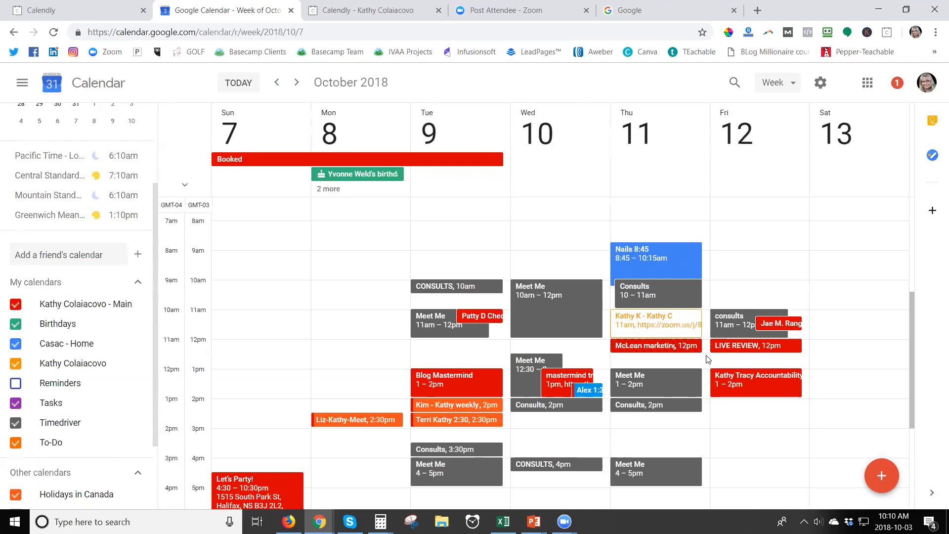
Make the recurring Tuesday 11am check-in Tangerine for this and all following events
click(471, 319)
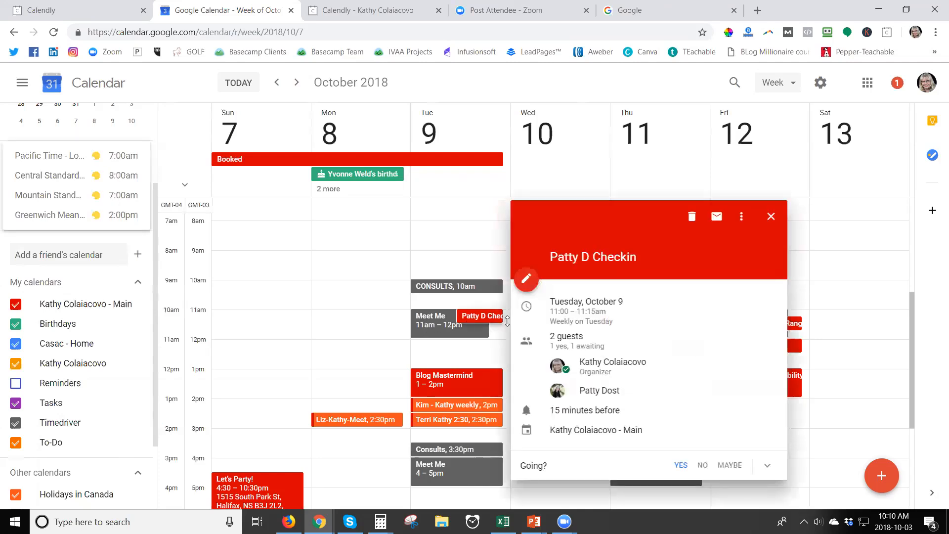
click(532, 285)
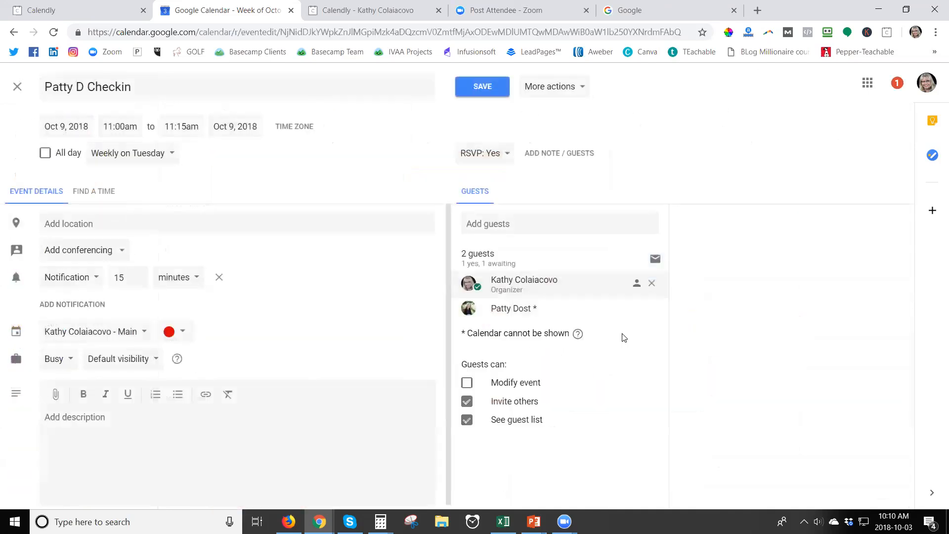
click(169, 331)
click(169, 346)
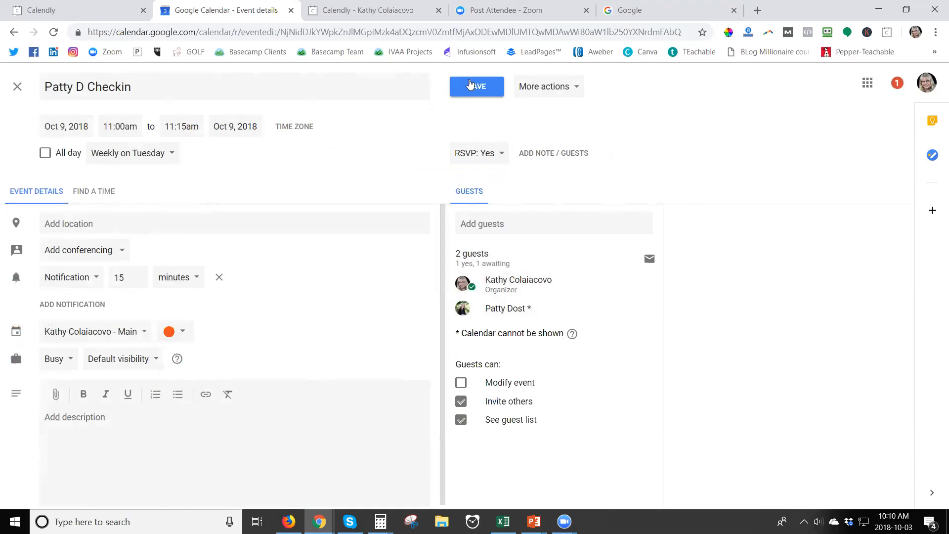
click(465, 84)
click(438, 277)
click(537, 342)
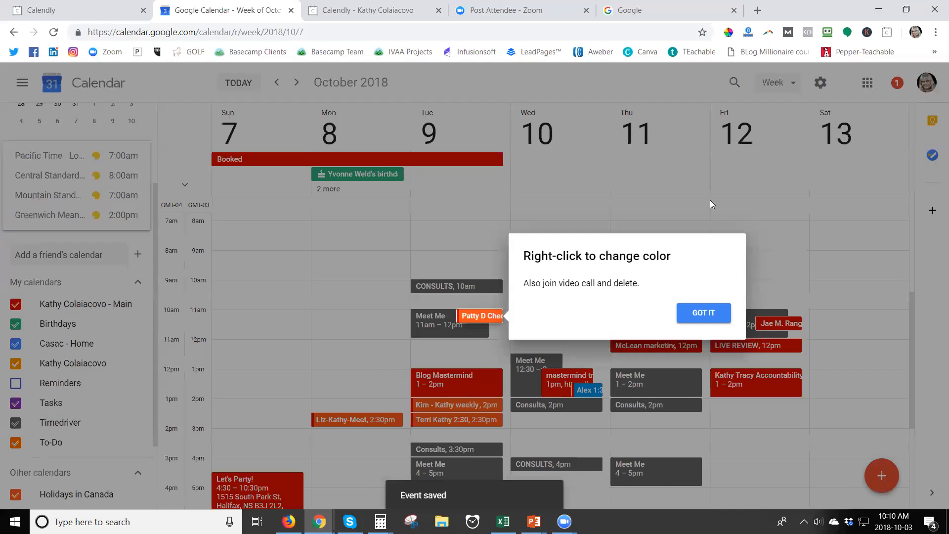
Move Tuesday's Meet Me event down to 11:30am–12:30pm
click(710, 200)
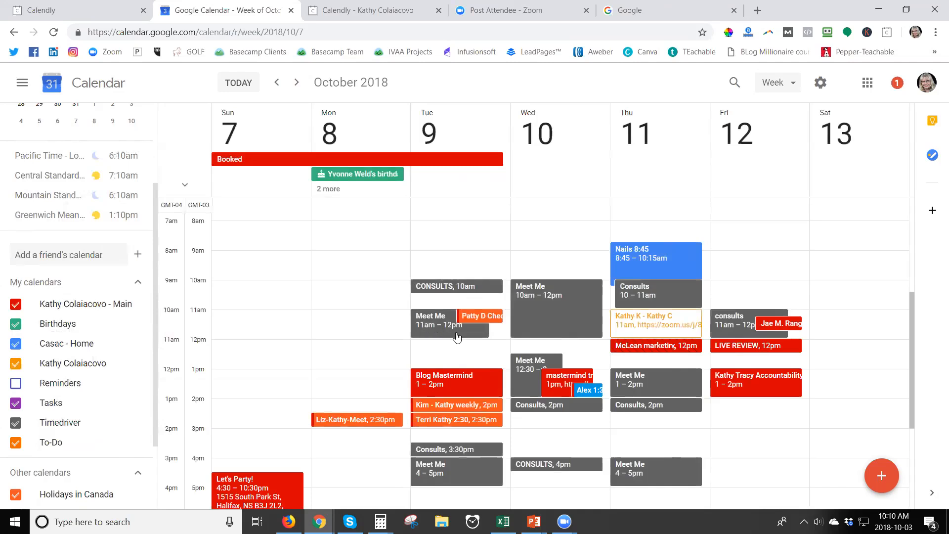
drag(439, 329, 439, 347)
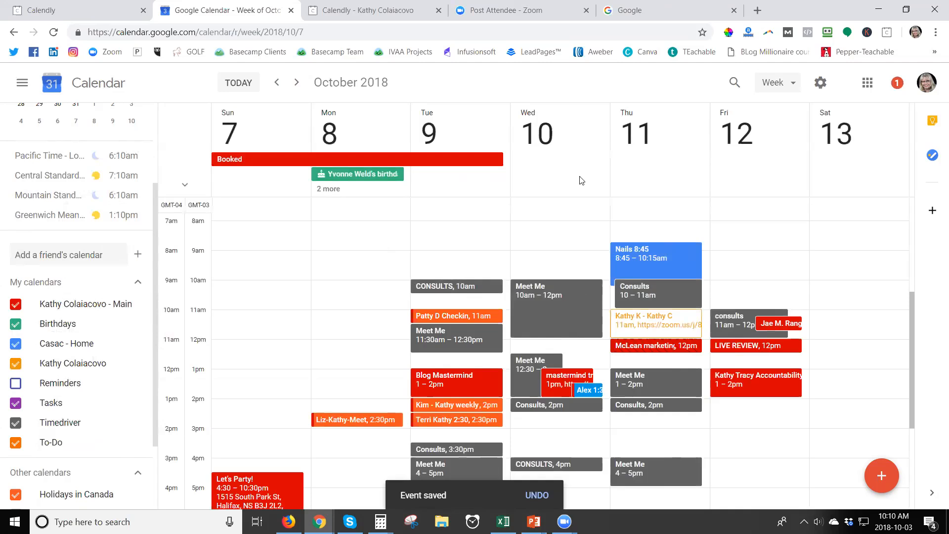
click(385, 10)
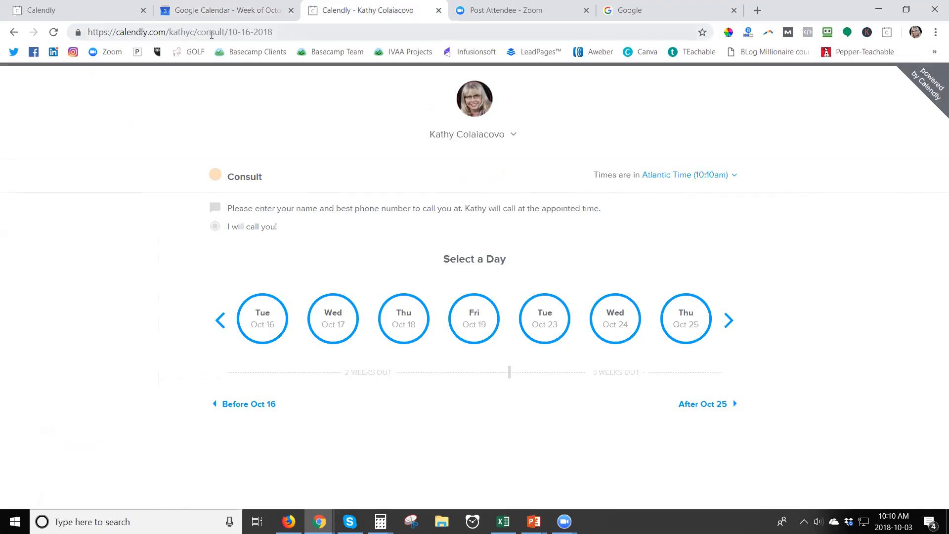
From the Calendly dashboard, open the Consult event type for editing
click(26, 6)
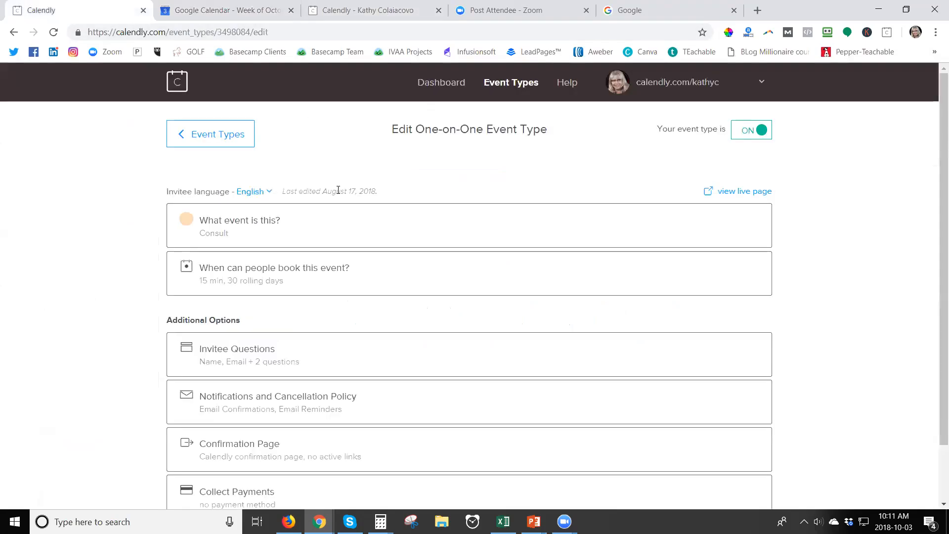
click(442, 82)
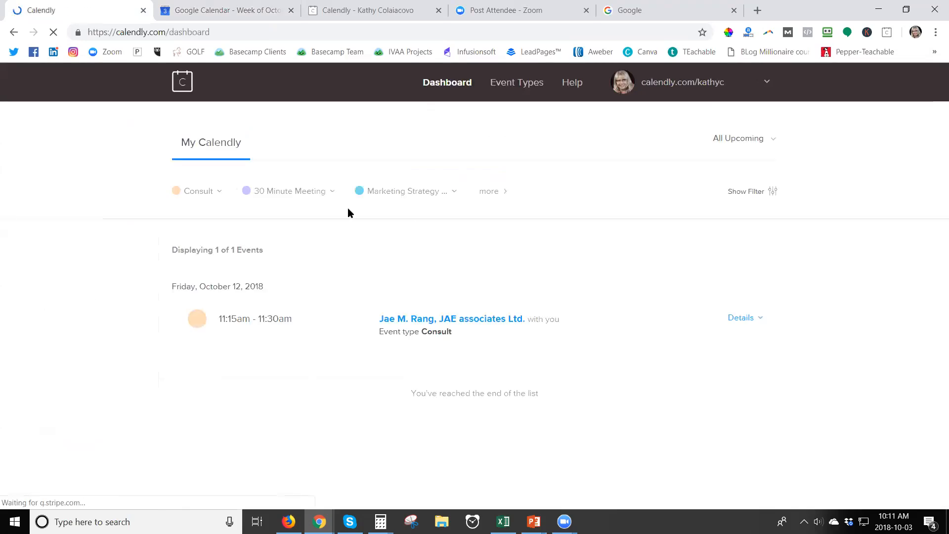
click(199, 196)
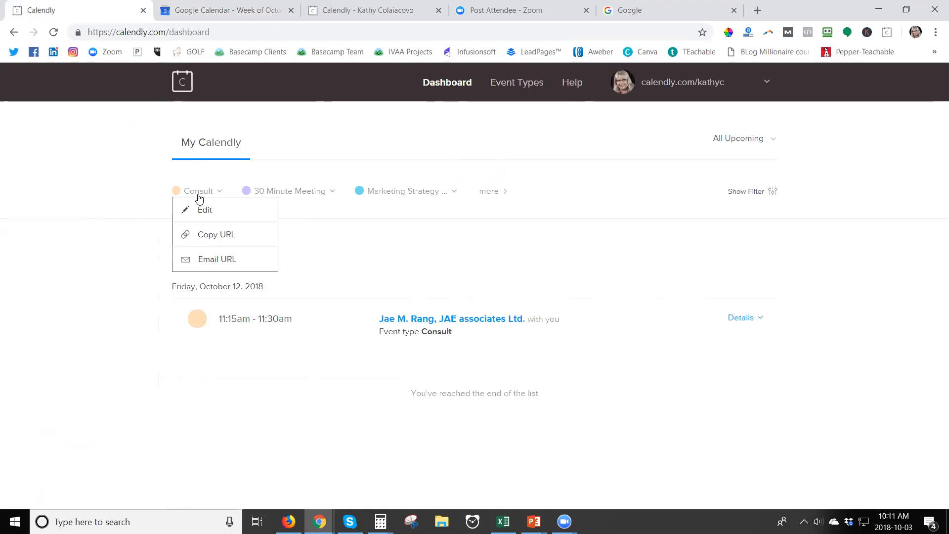
click(387, 194)
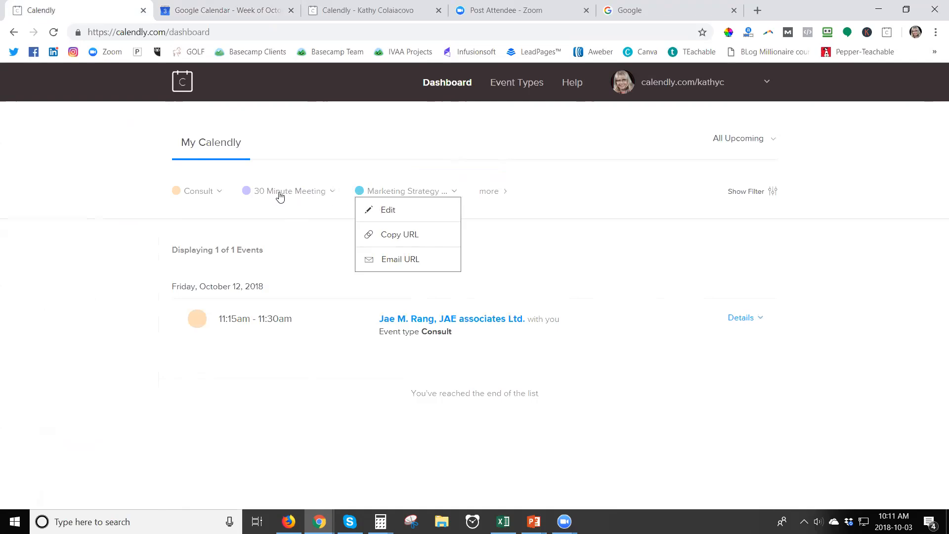
click(216, 193)
click(206, 213)
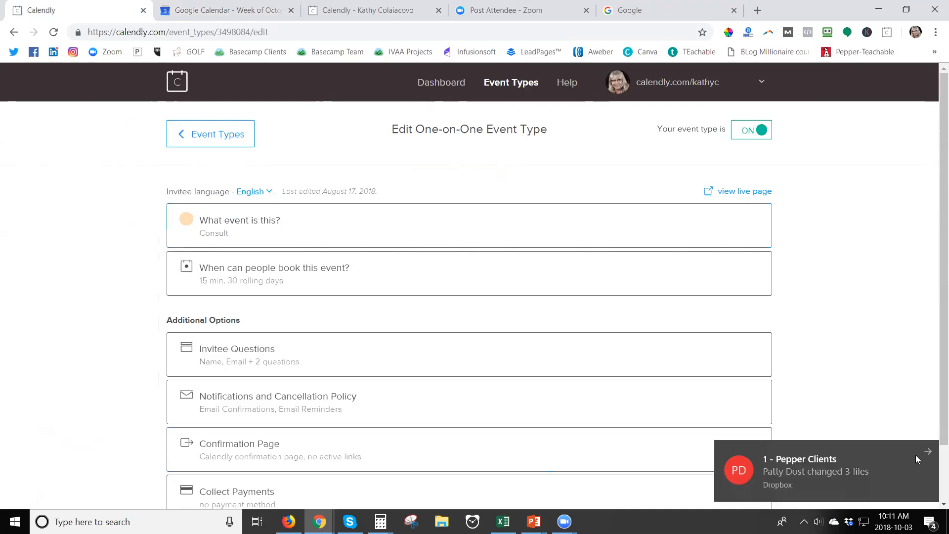
Pause file syncing from the file-sync app's settings
click(915, 455)
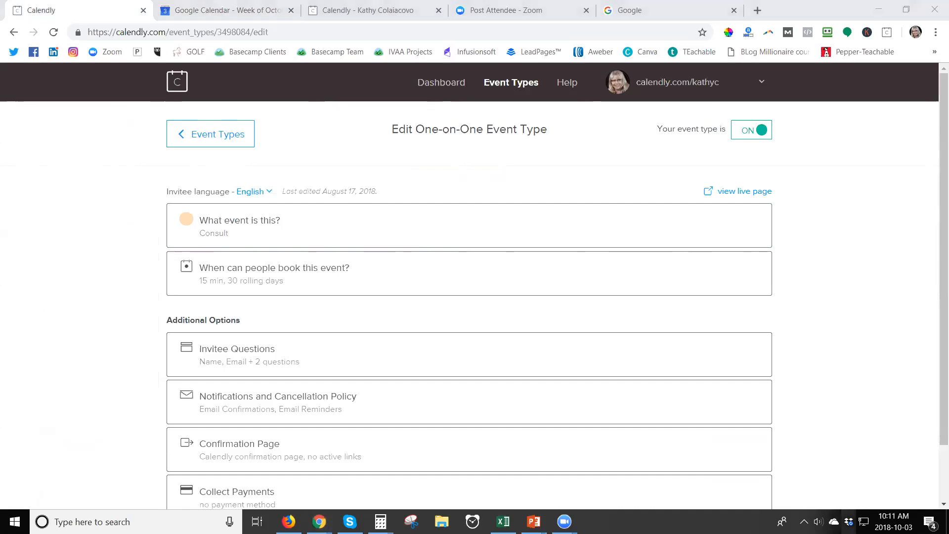
click(848, 522)
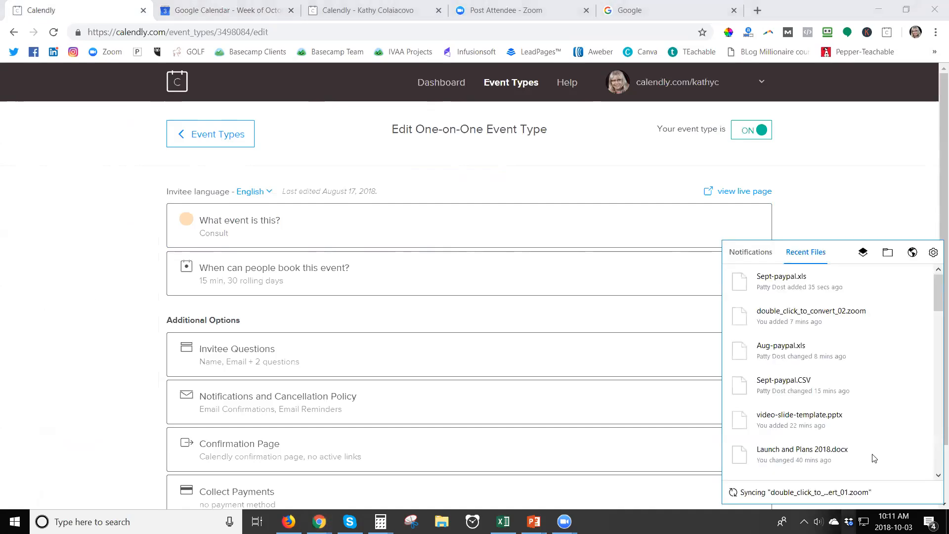
click(933, 252)
click(820, 300)
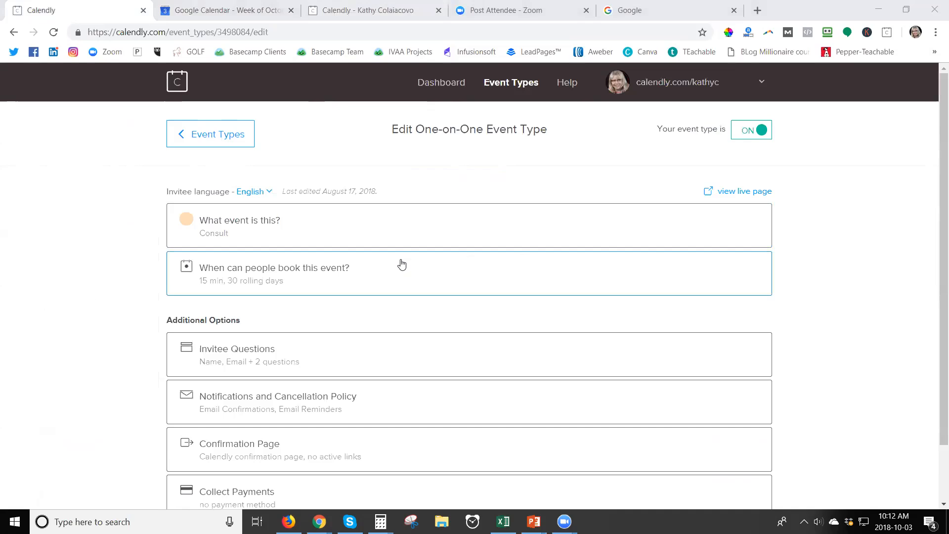
scroll(426, 310, down, 2)
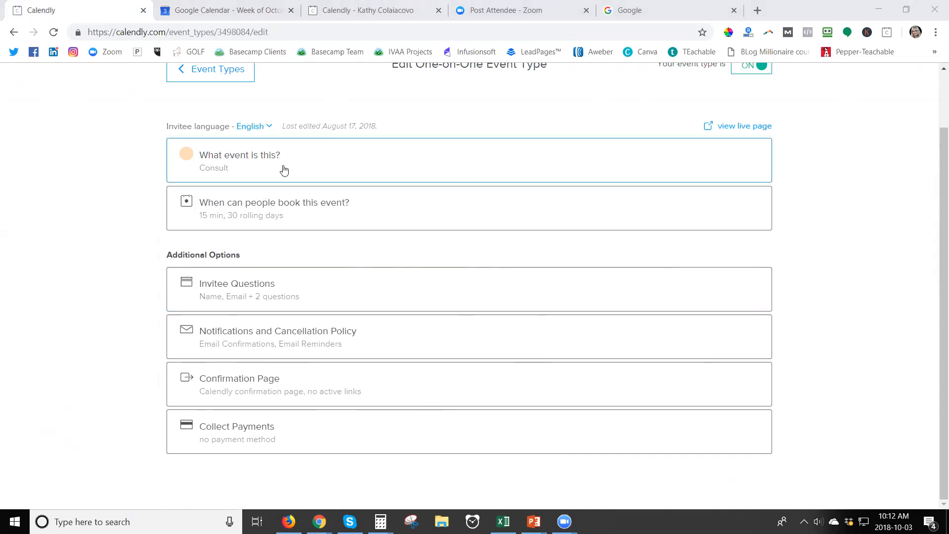
Review the Consult booking window (15 min, 30 rolling days, weekday hours) and save it
click(301, 223)
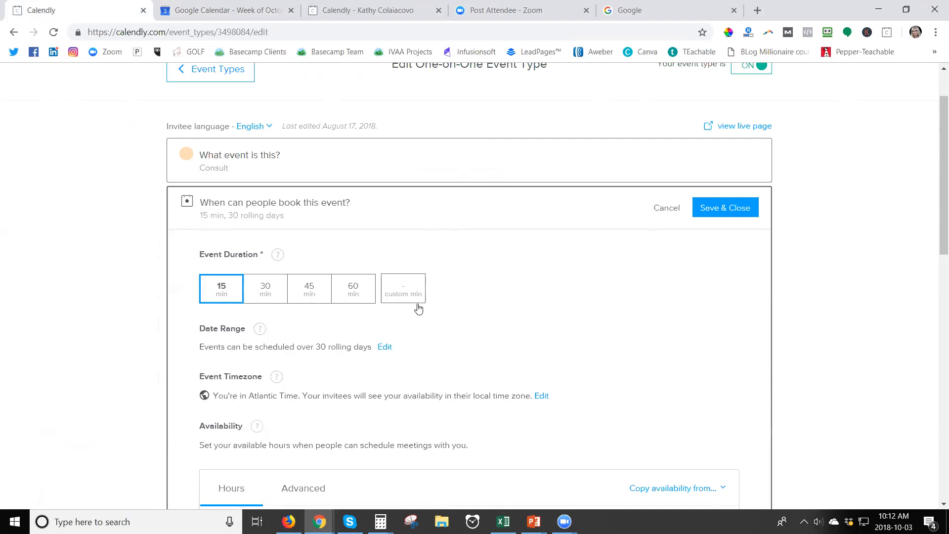
scroll(516, 330, down, 3)
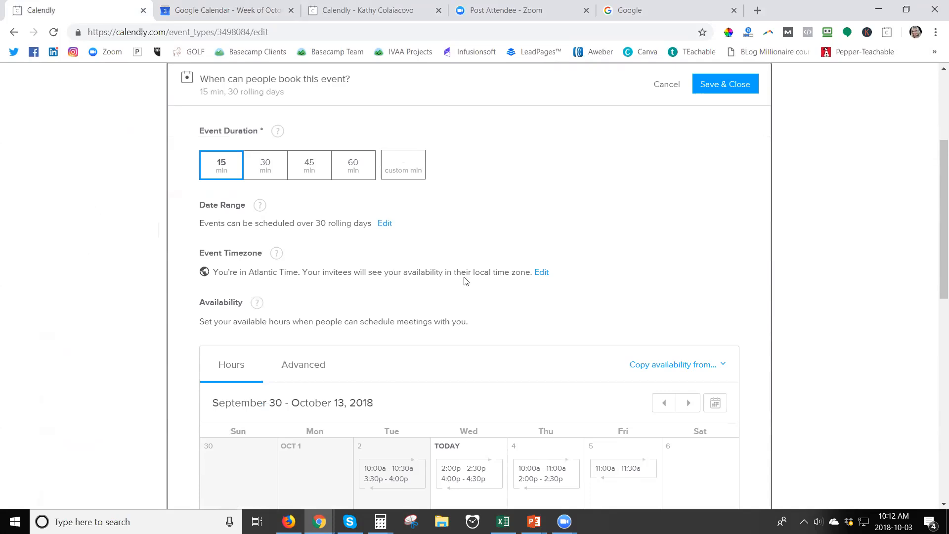
scroll(465, 280, down, 1)
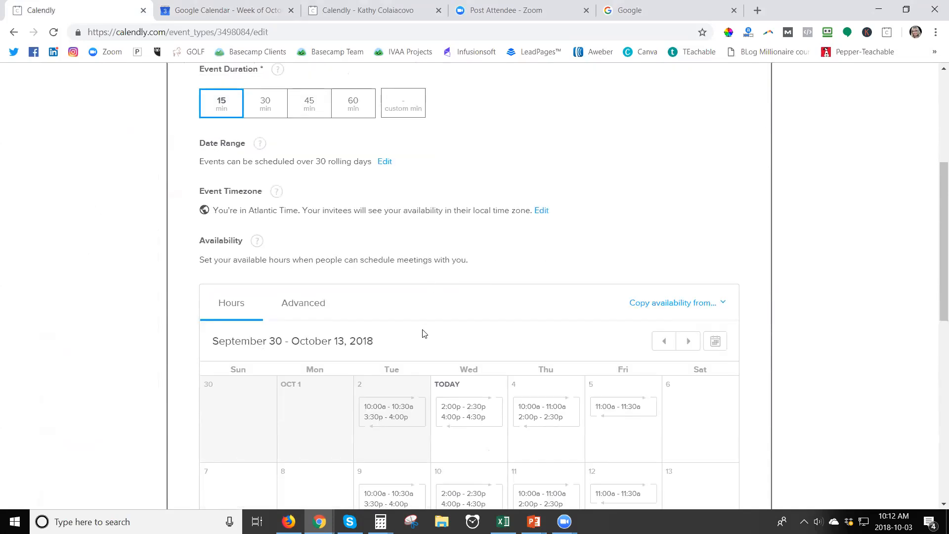
scroll(423, 333, down, 1)
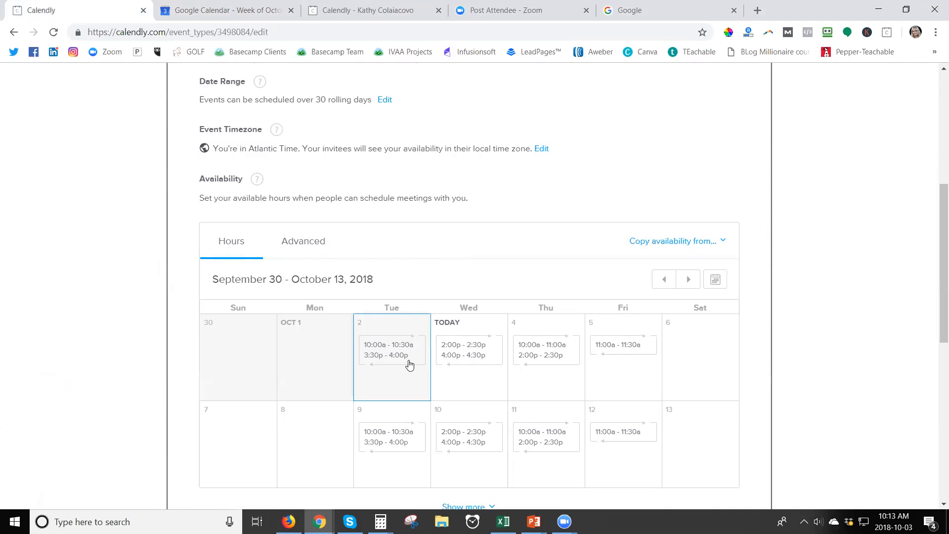
scroll(409, 365, down, 1)
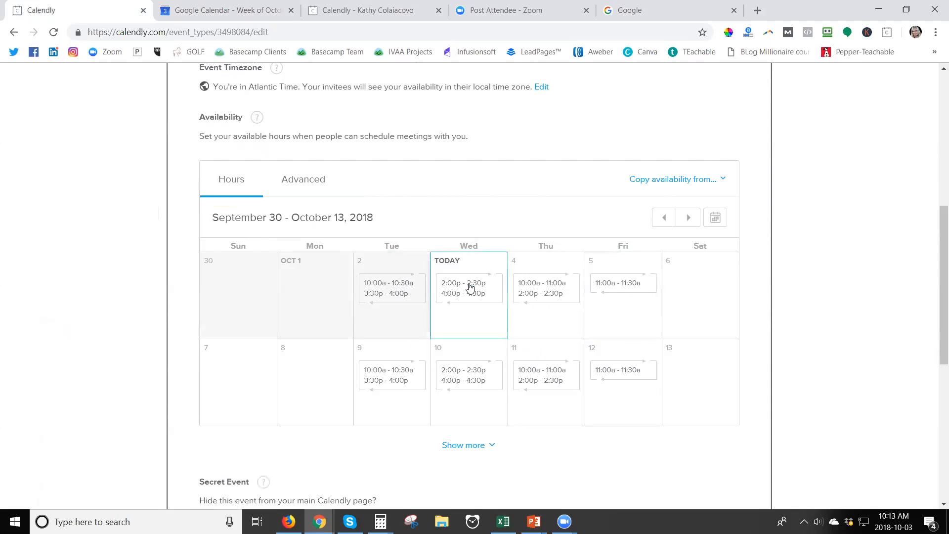
scroll(483, 323, down, 2)
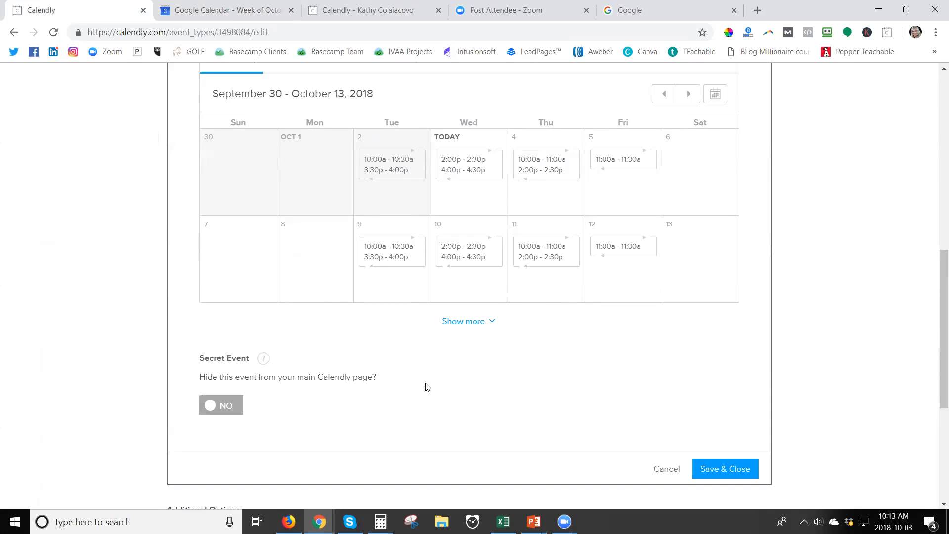
scroll(517, 402, up, 3)
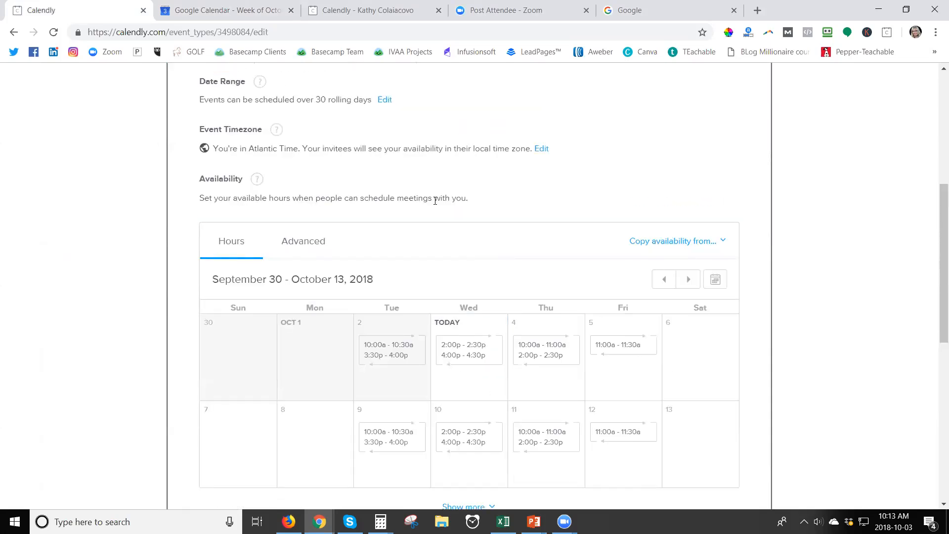
scroll(428, 215, up, 2)
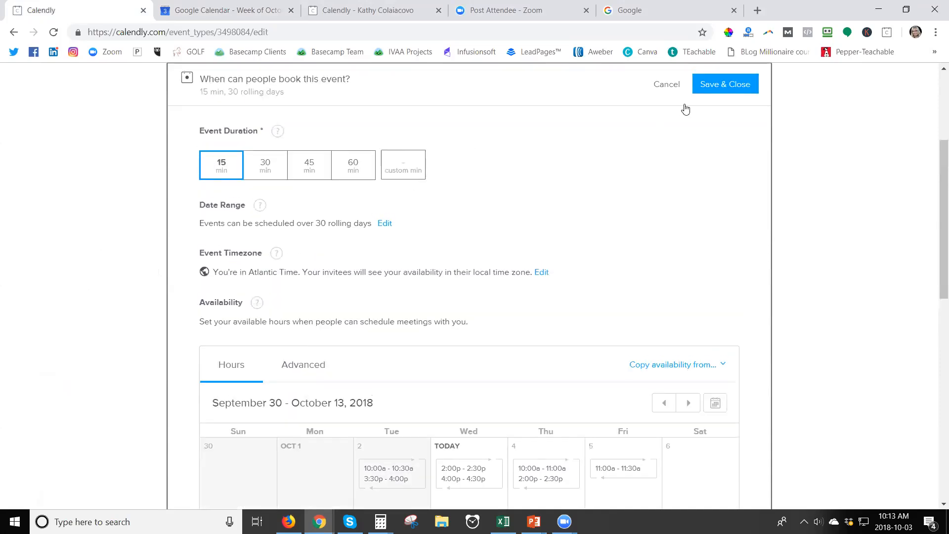
click(726, 85)
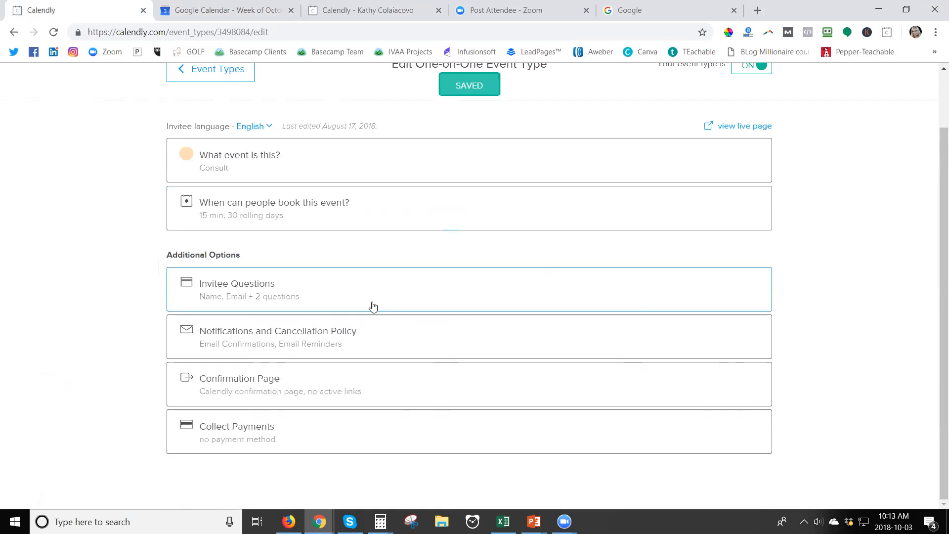
Review and save the Consult event's invitee questions
click(330, 295)
scroll(428, 356, down, 3)
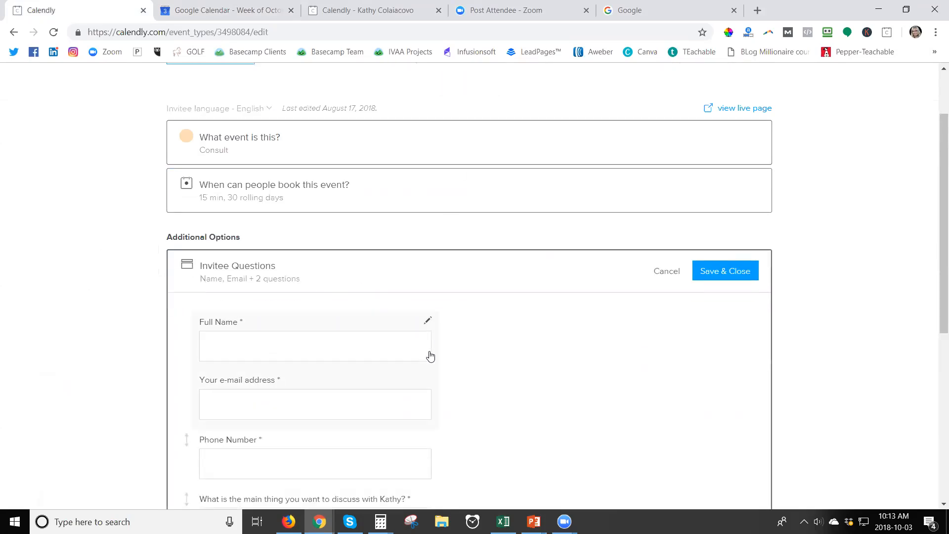
scroll(430, 355, down, 1)
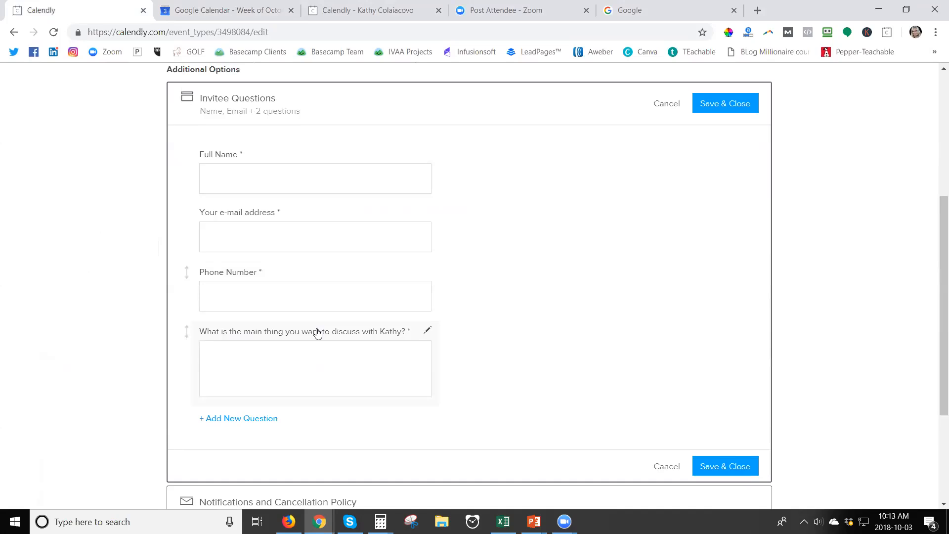
click(715, 104)
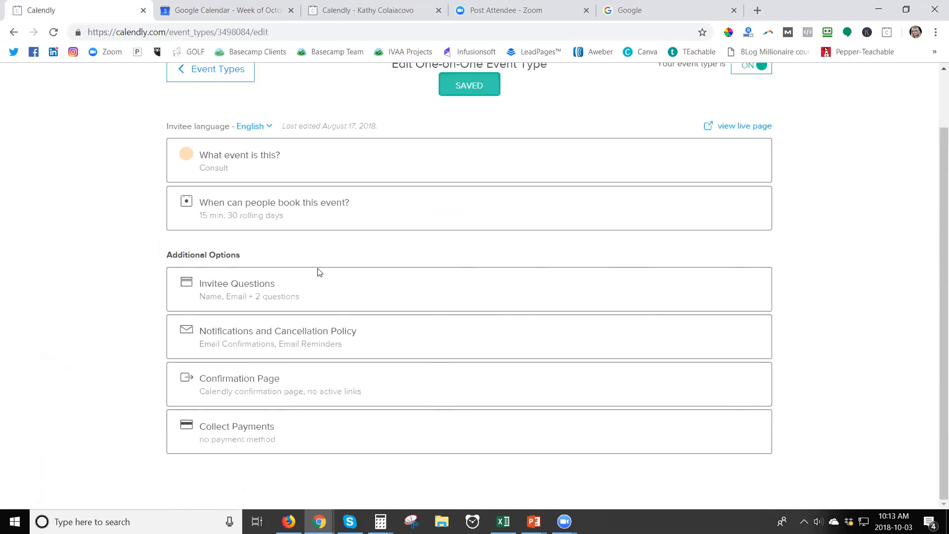
Save the notification settings with email reminders, then the default confirmation page
click(375, 333)
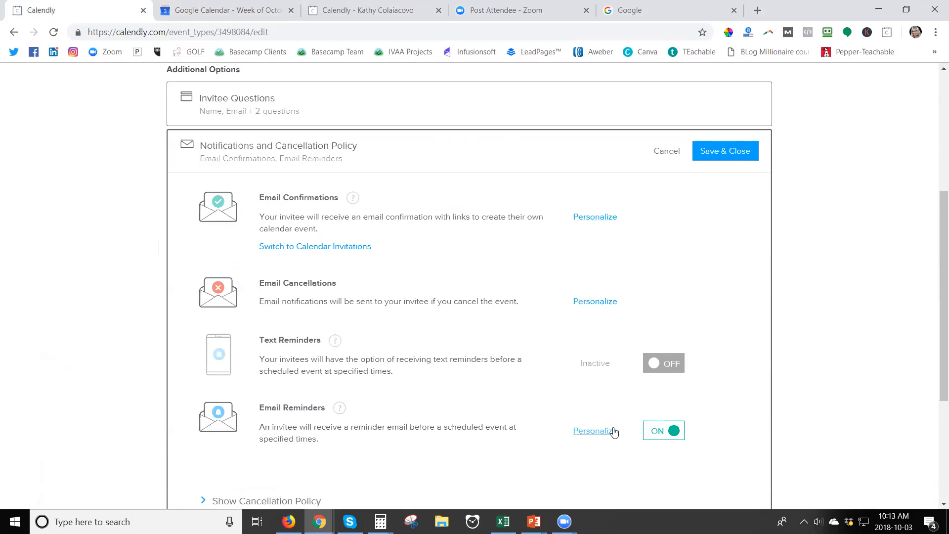
click(731, 150)
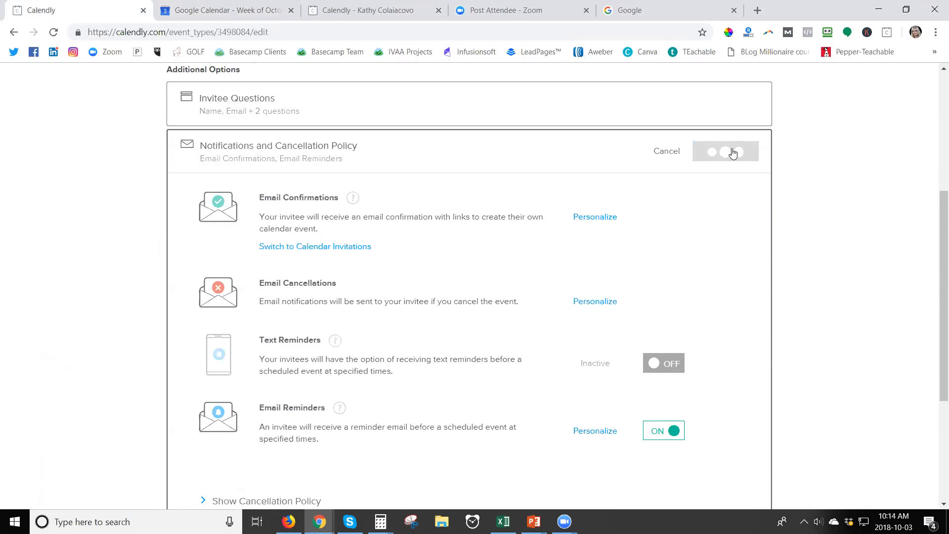
click(375, 385)
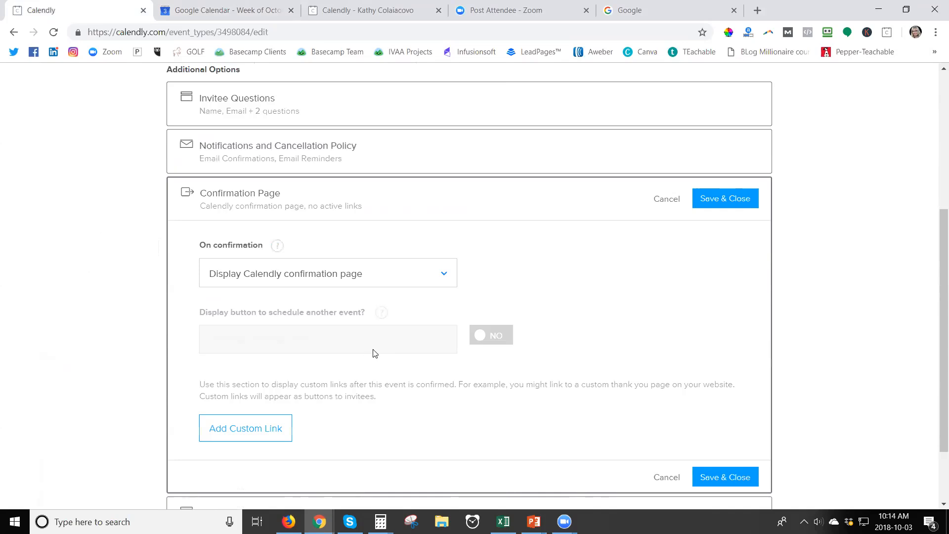
click(711, 199)
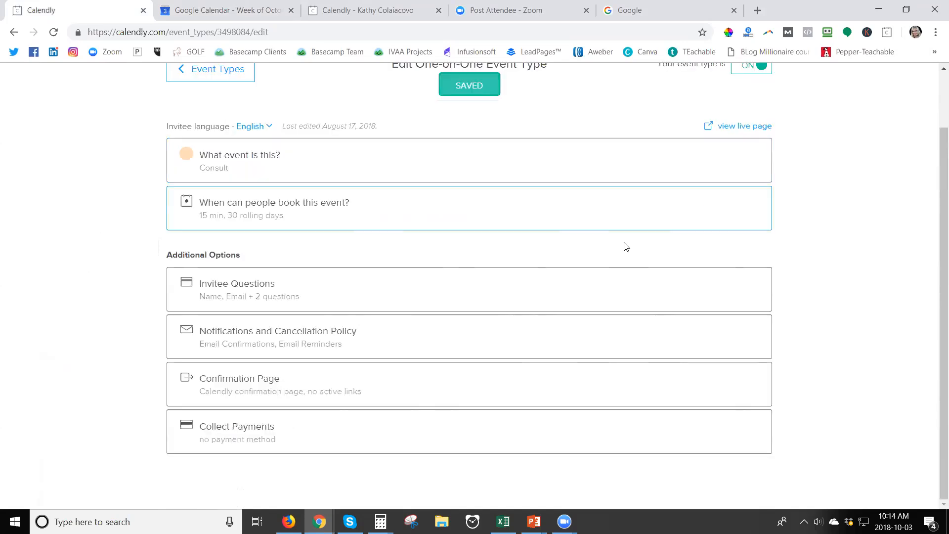
Expand Collect Payments to see the Pro upgrade notice, then return to the page top
click(329, 437)
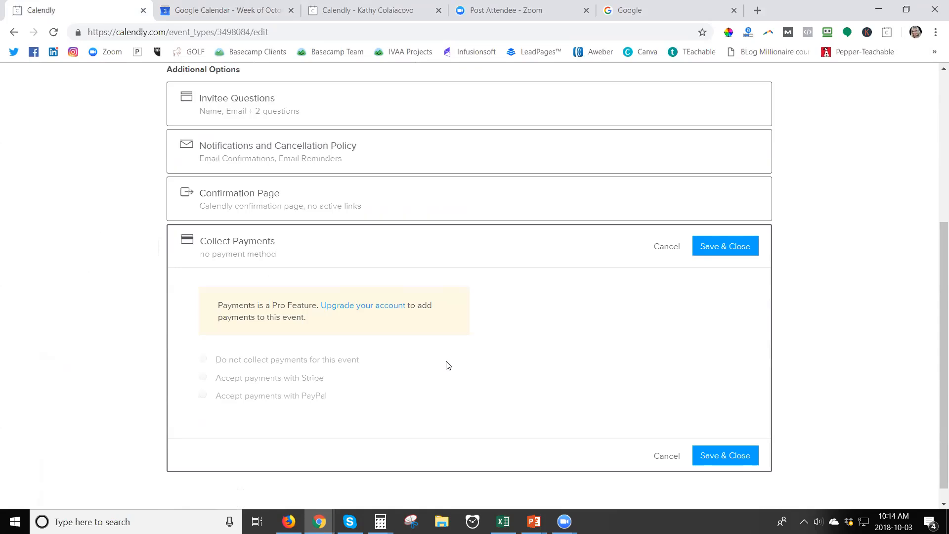
scroll(508, 331, up, 5)
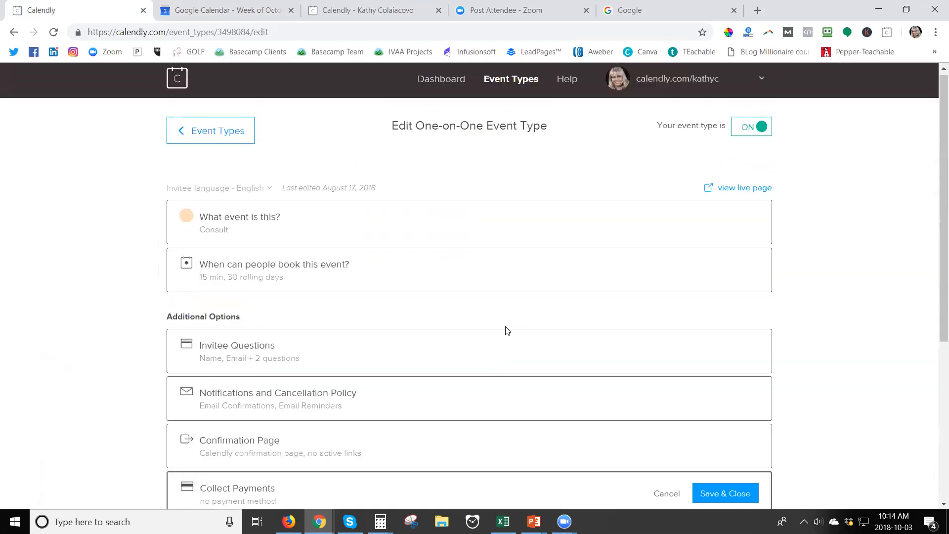
On the live Consult booking page, select and confirm Wednesday October 10 at 04:00pm
click(745, 192)
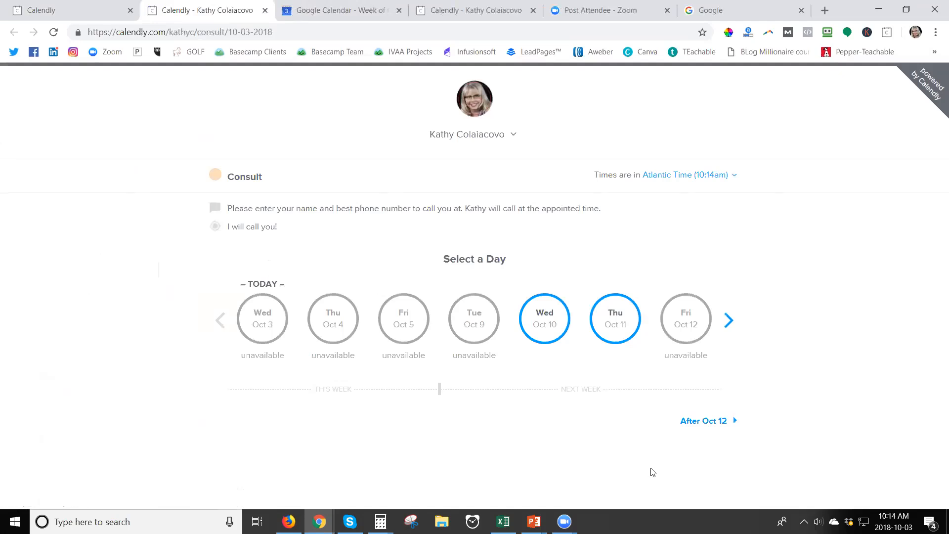
drag(225, 31, 66, 31)
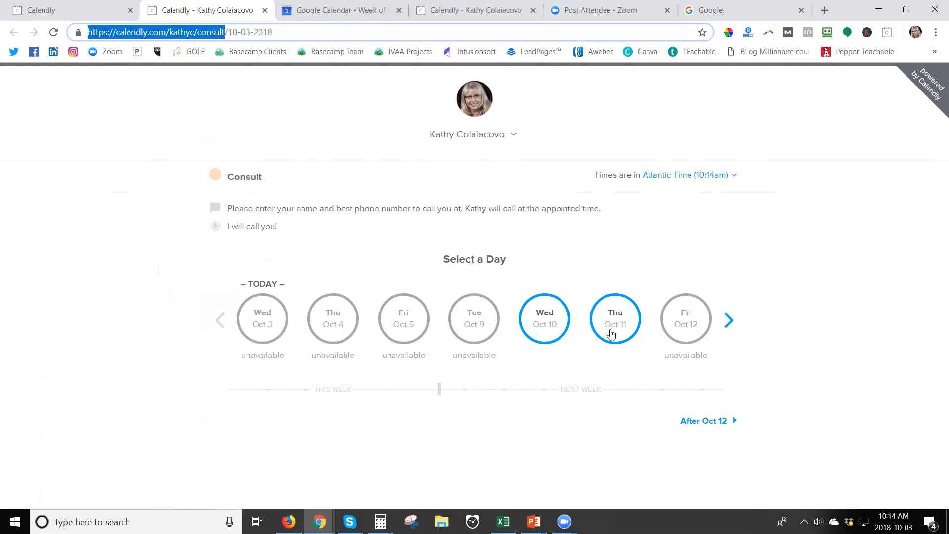
click(550, 323)
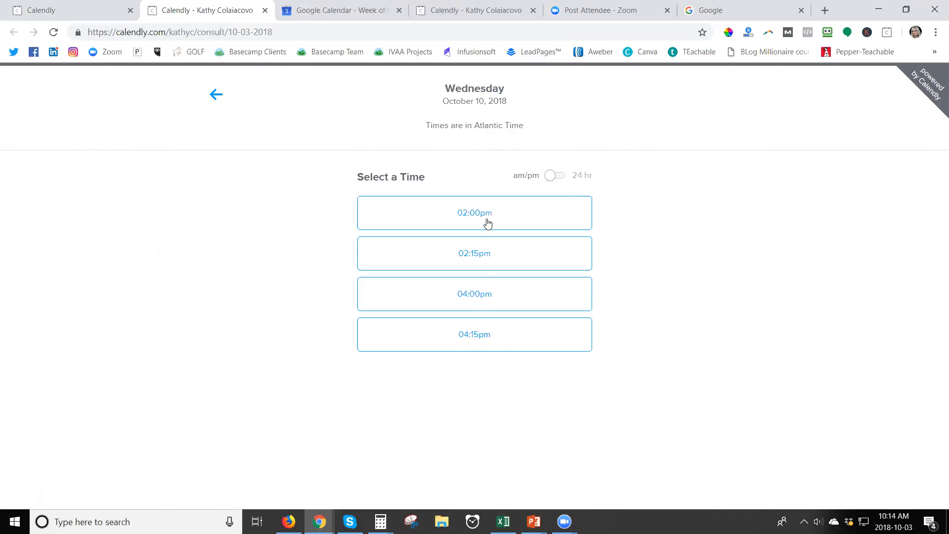
click(484, 295)
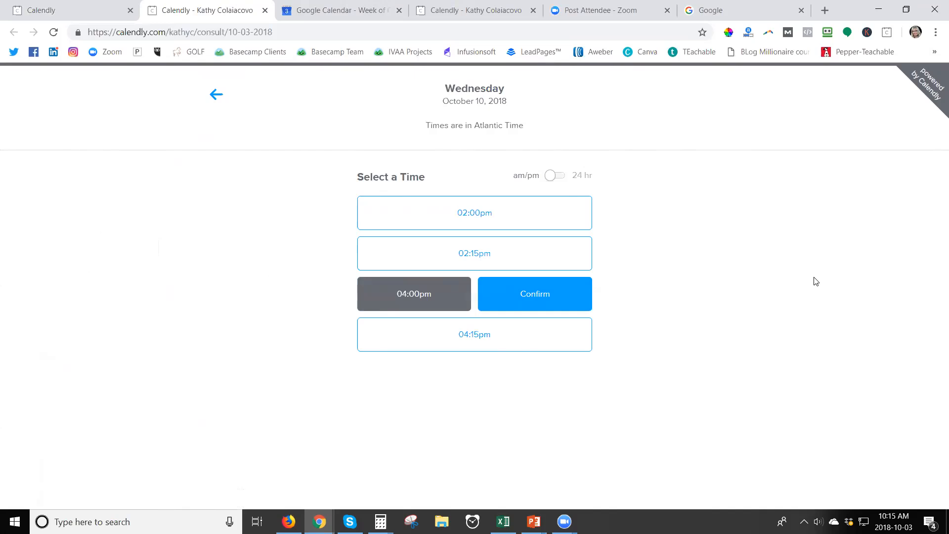
click(358, 12)
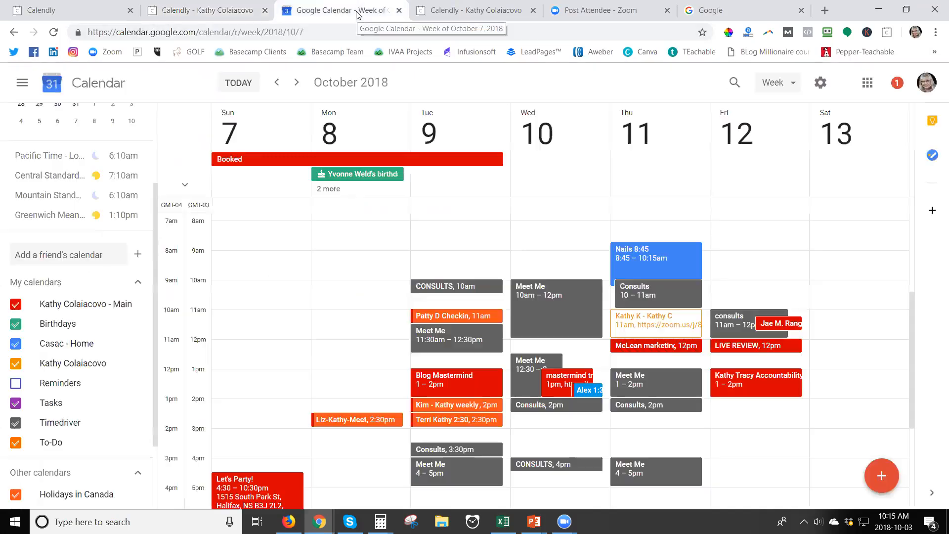
click(238, 11)
click(525, 296)
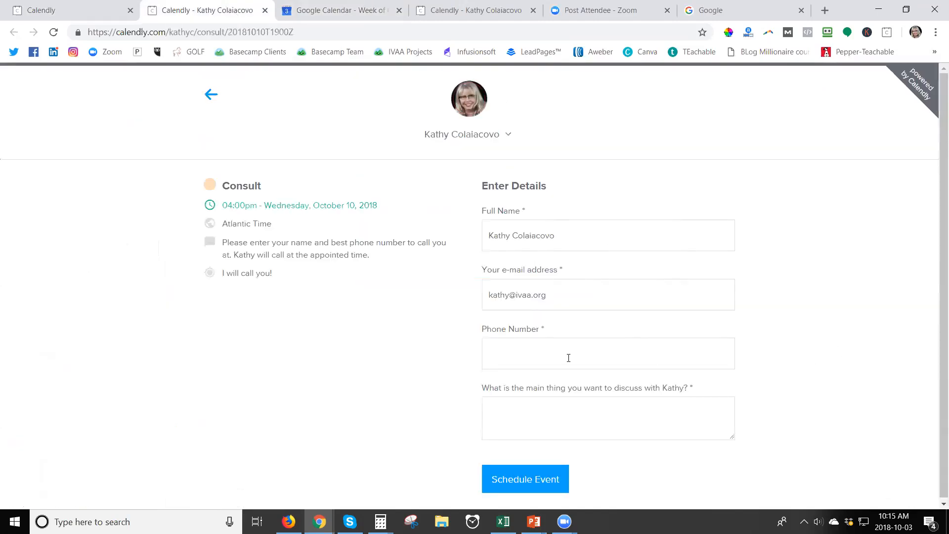
Enter the invitee's phone number and 'blah' as the topic, then schedule the Consult
click(565, 351)
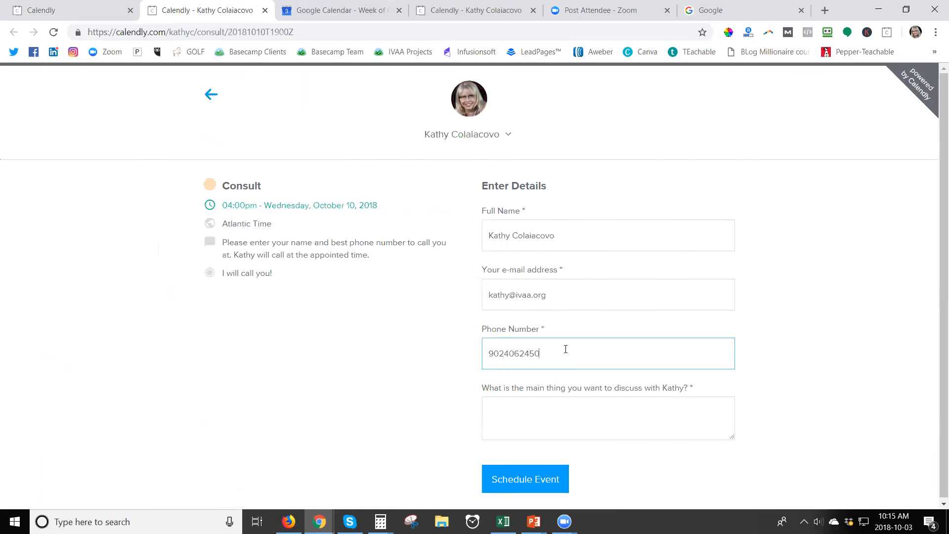
click(575, 421)
text(blah)
click(528, 479)
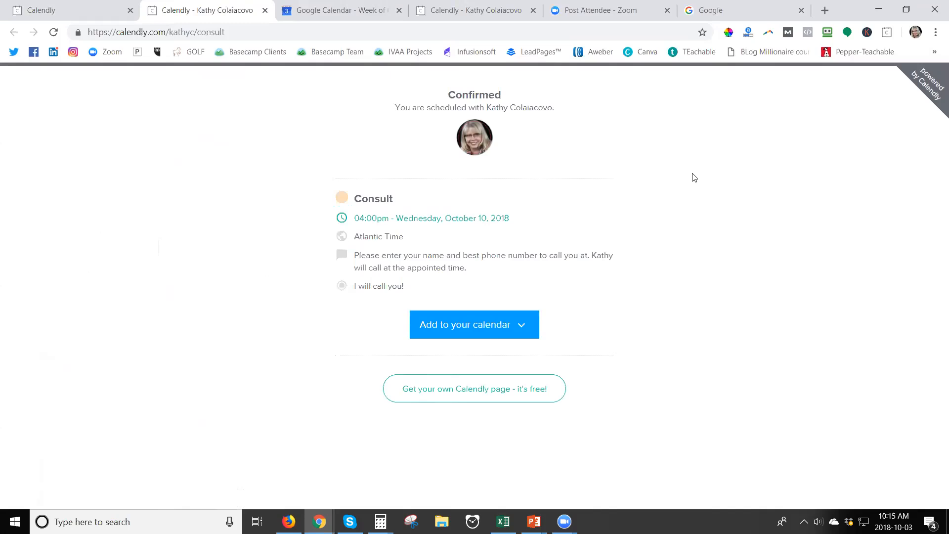
Reload Google Calendar and review the new Wednesday 4:00–4:15pm Consult booking's details
click(332, 11)
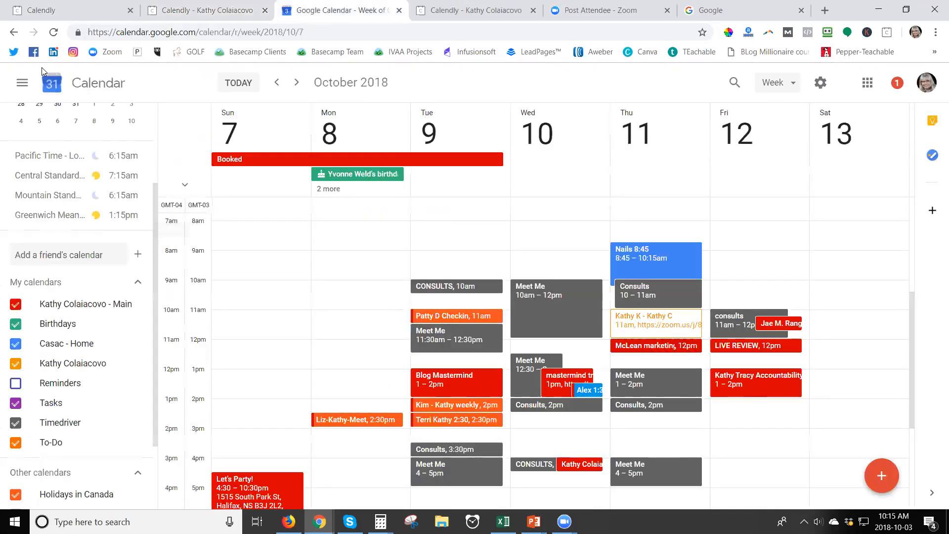
click(53, 32)
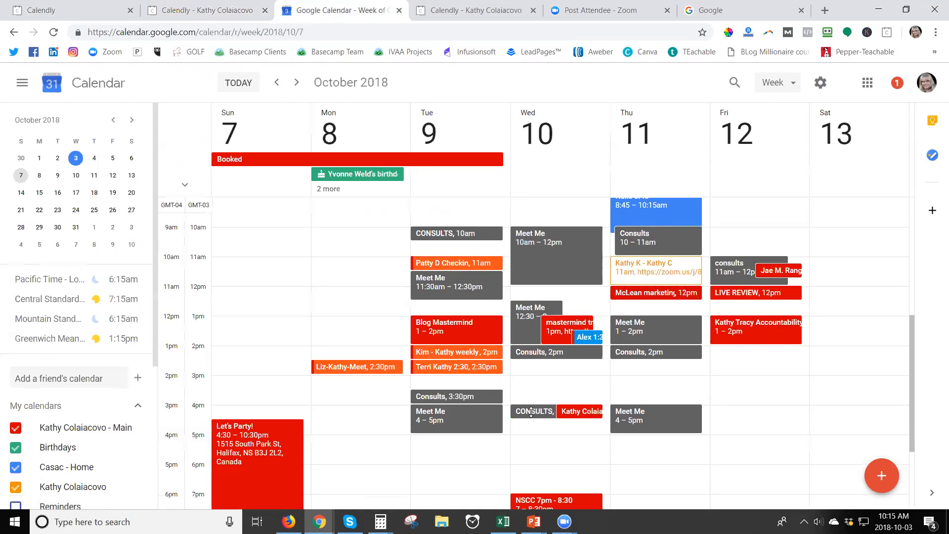
click(587, 414)
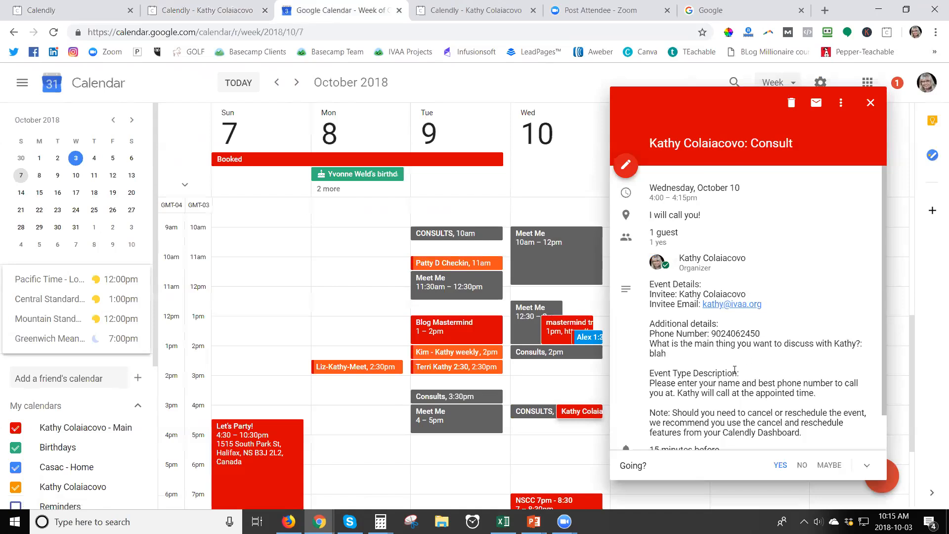
scroll(734, 370, down, 1)
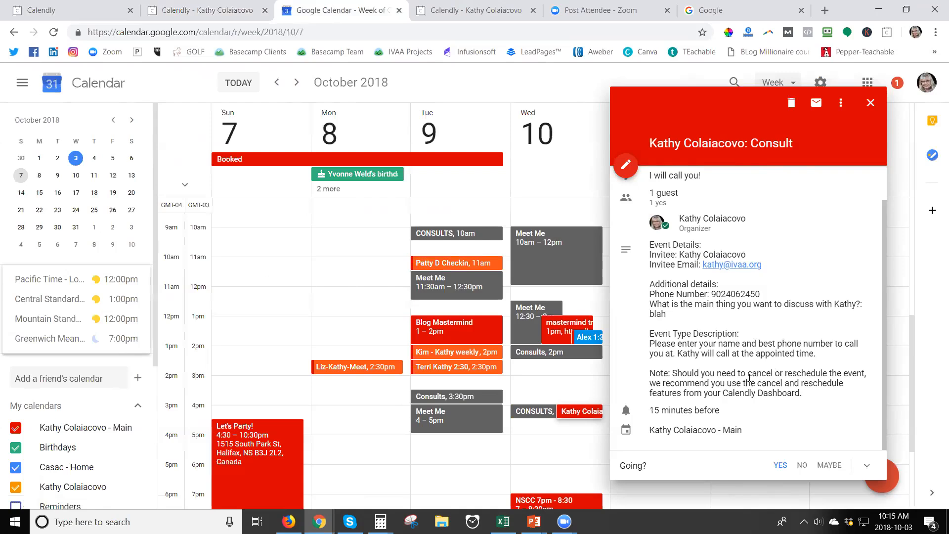
click(871, 103)
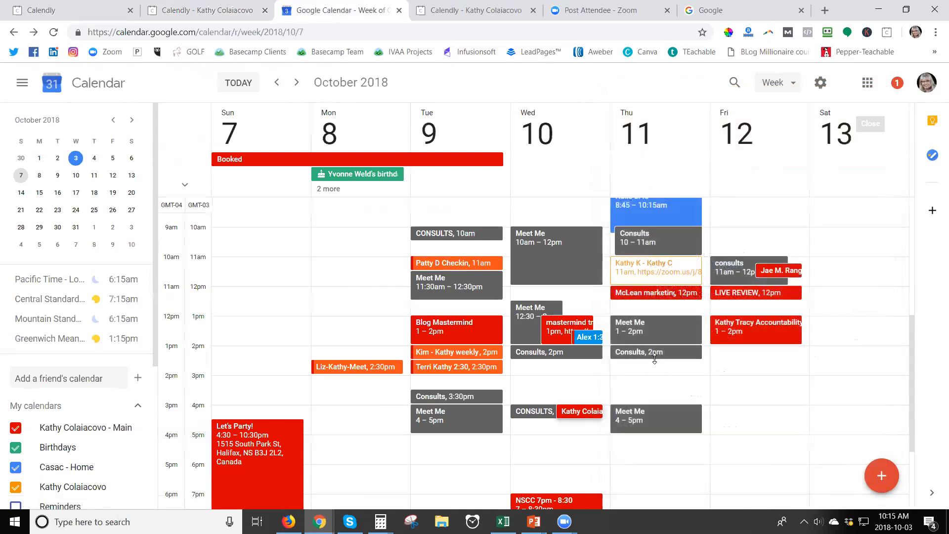
Delete the Wednesday October 10, 4pm Consult booking
click(584, 414)
scroll(761, 346, down, 1)
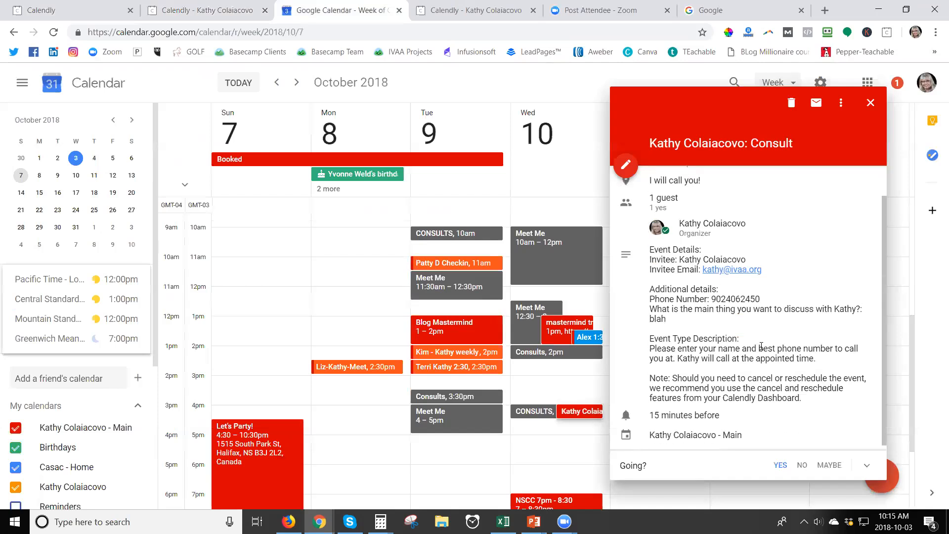
click(791, 104)
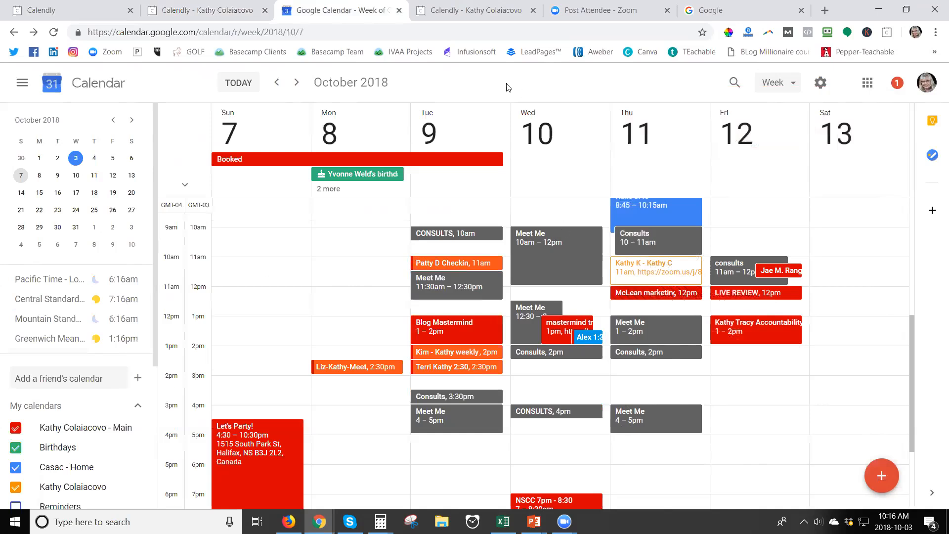
Move between the Calendly and Google Calendar tabs, ending on the Consult event type editor
click(229, 13)
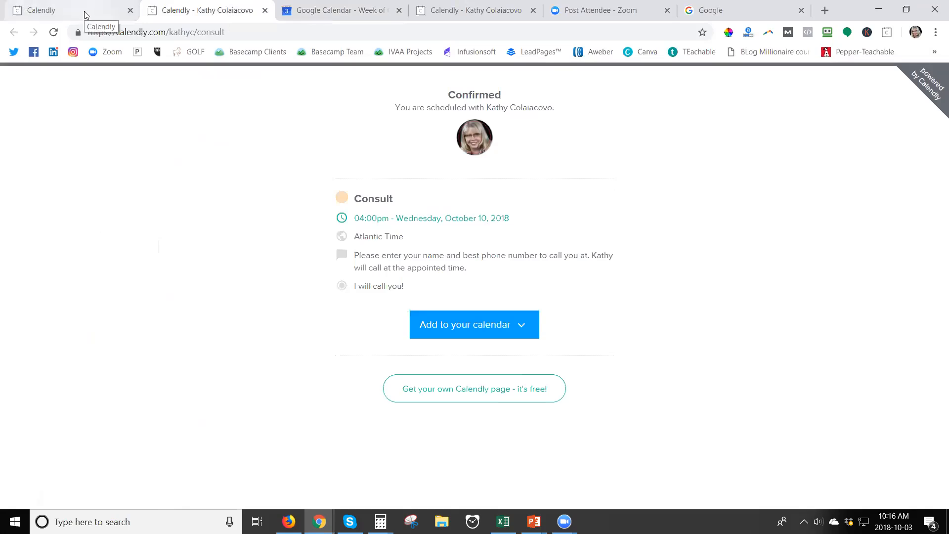
click(334, 17)
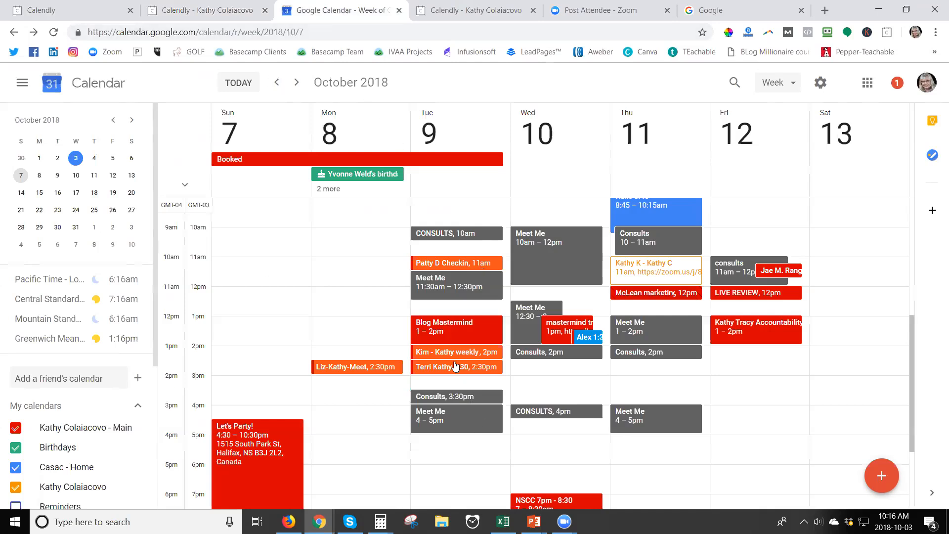
click(211, 10)
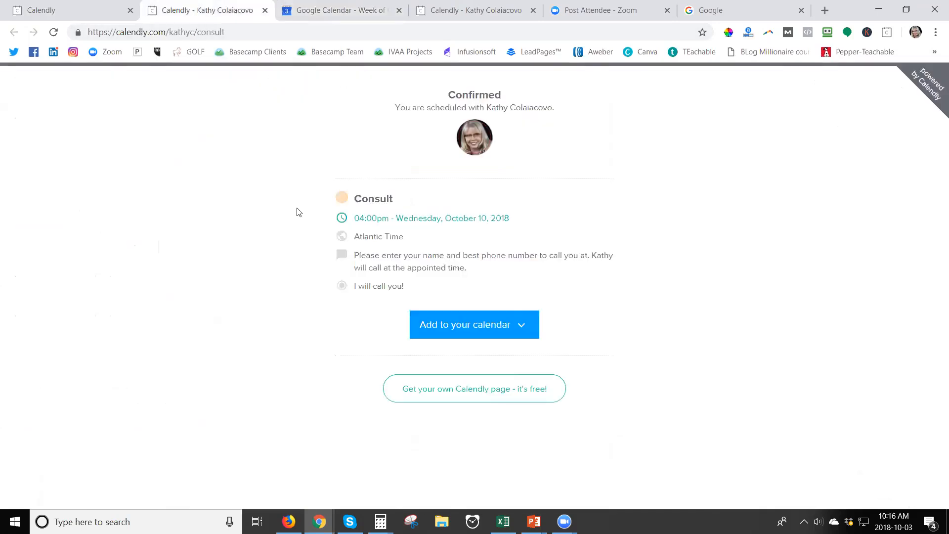
click(69, 10)
click(310, 11)
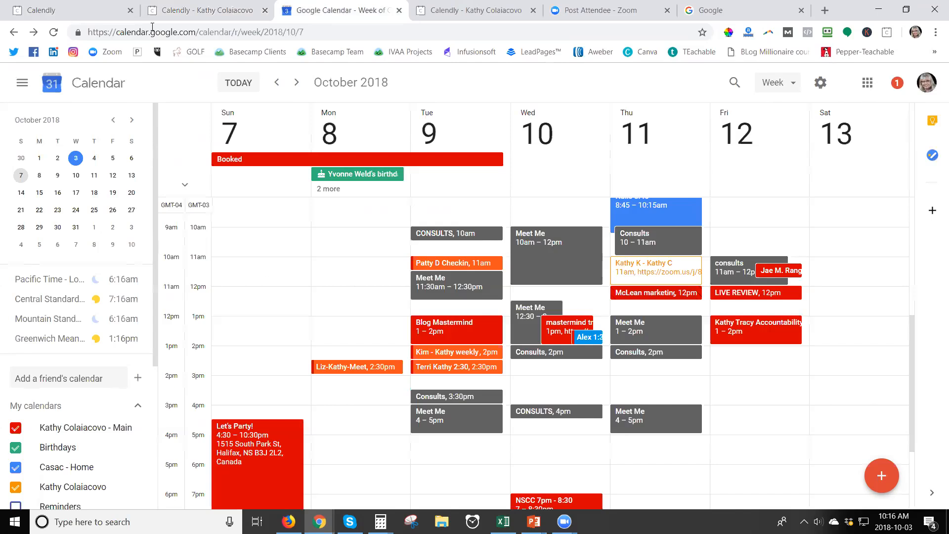
click(74, 12)
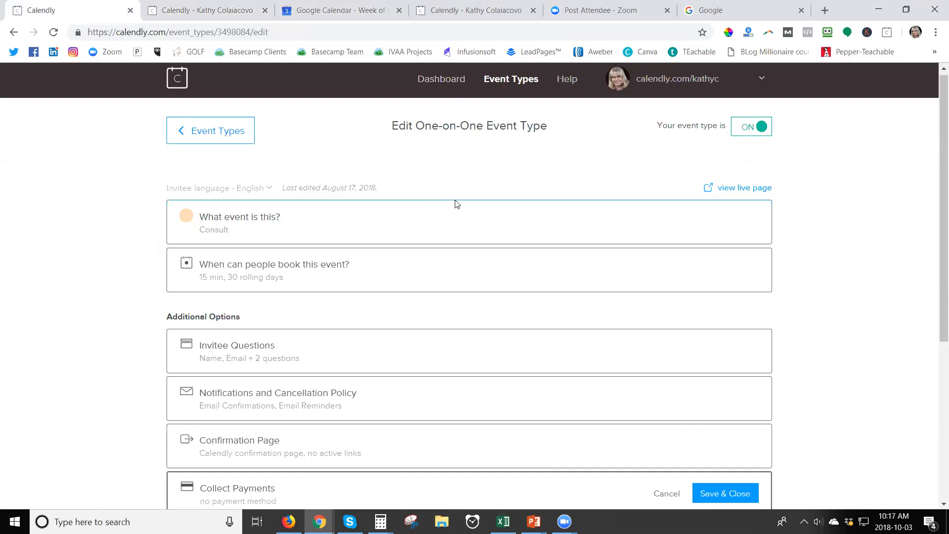
Replace the Google page with a new tab and copy the Consult link from the Calendly extension
click(748, 14)
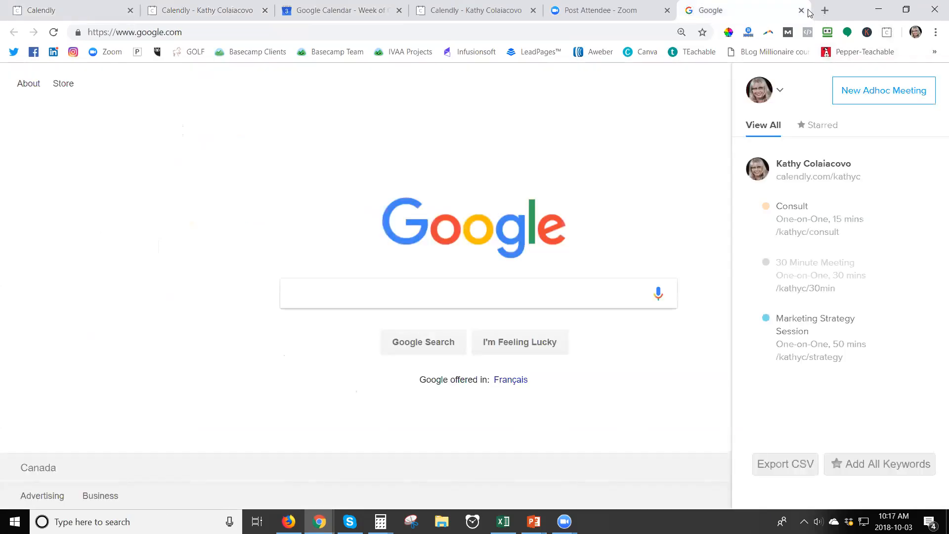
key(ctrl+w)
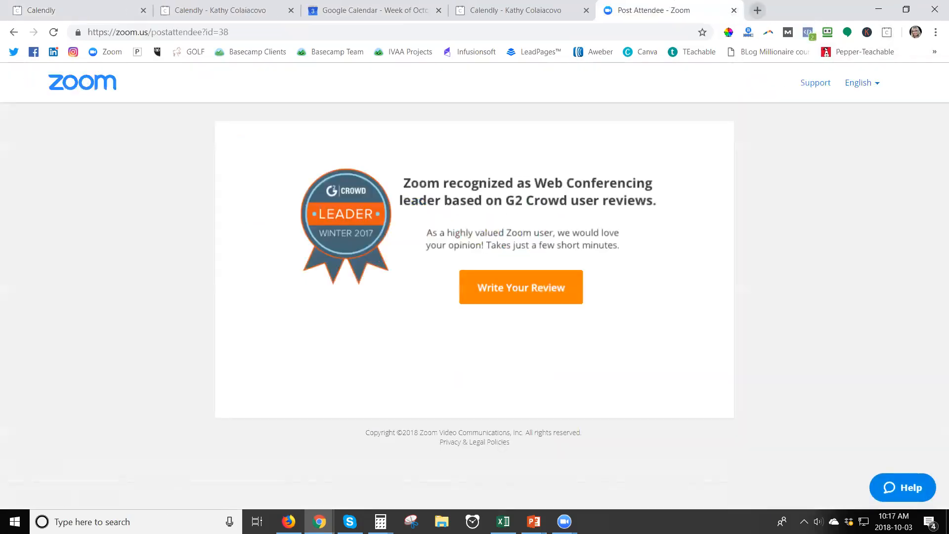
key(ctrl+t)
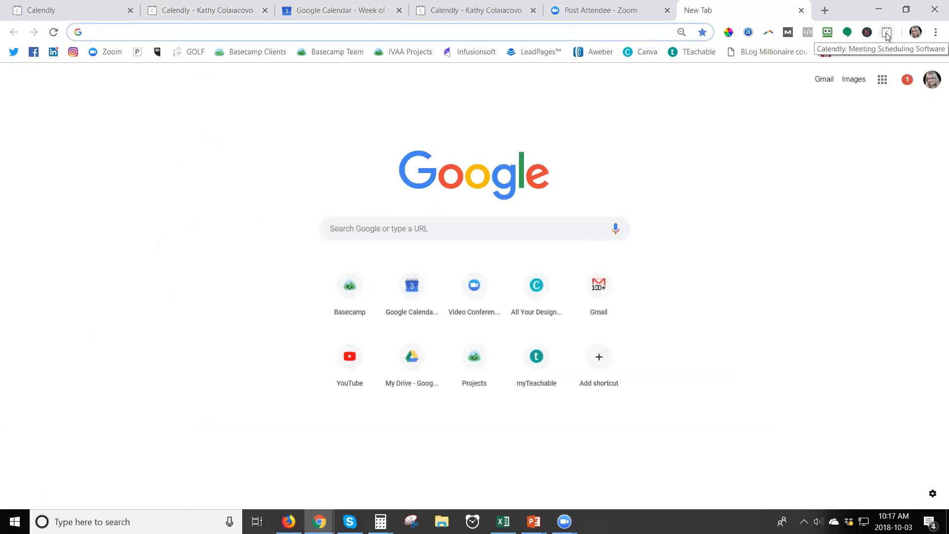
click(887, 34)
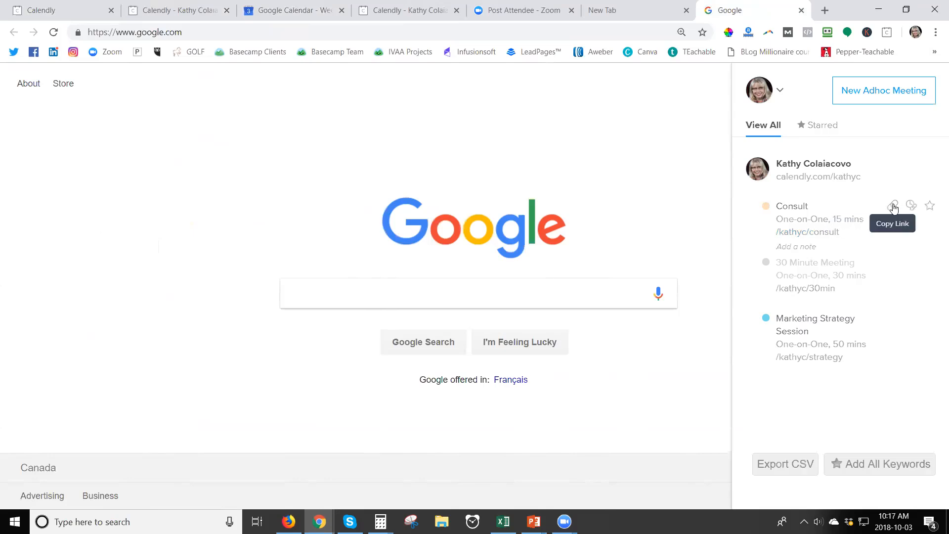
click(894, 207)
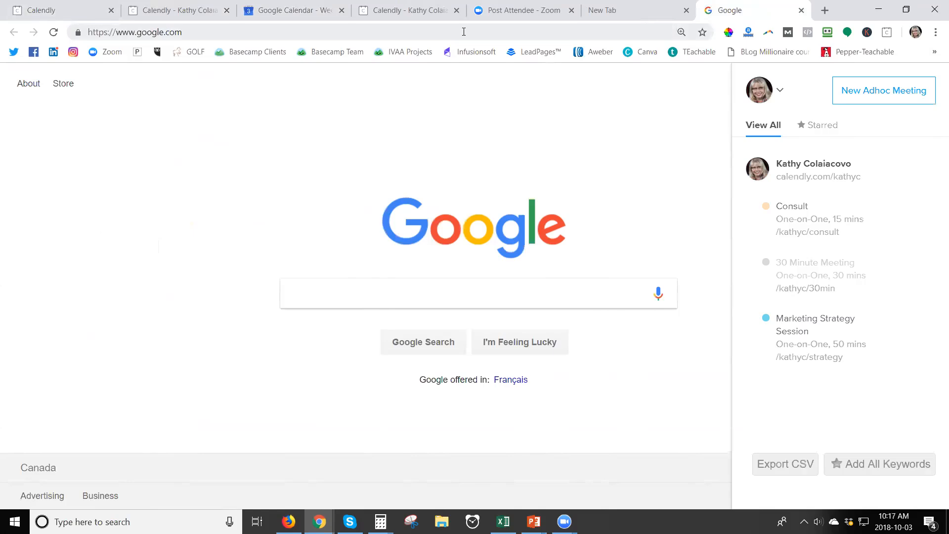
Open the Calendly Consult booking page in a new tab from the 'calend' address suggestions
click(617, 19)
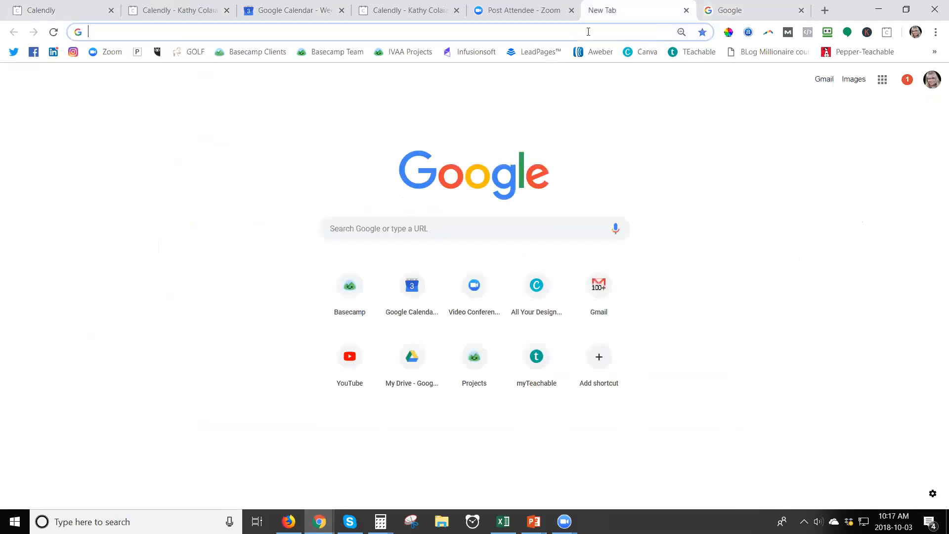
text(cl)
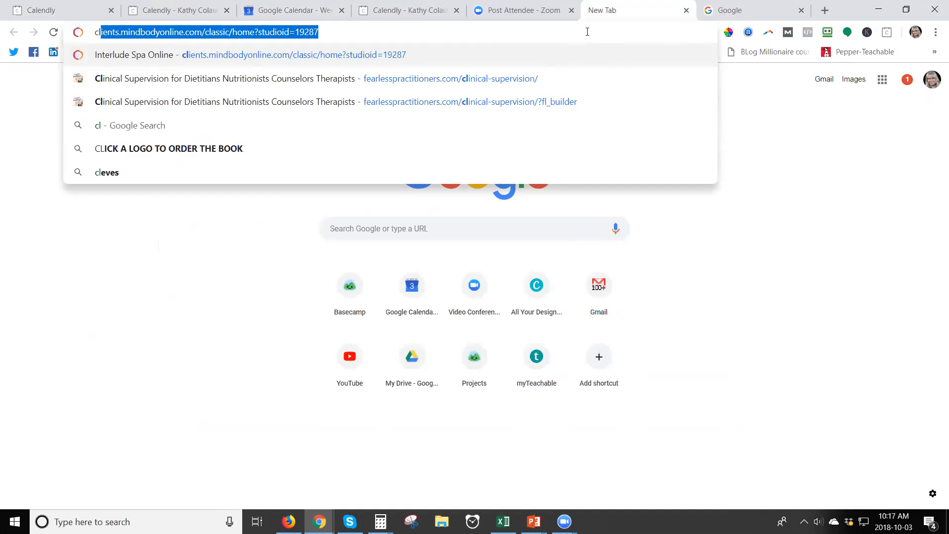
text(alend)
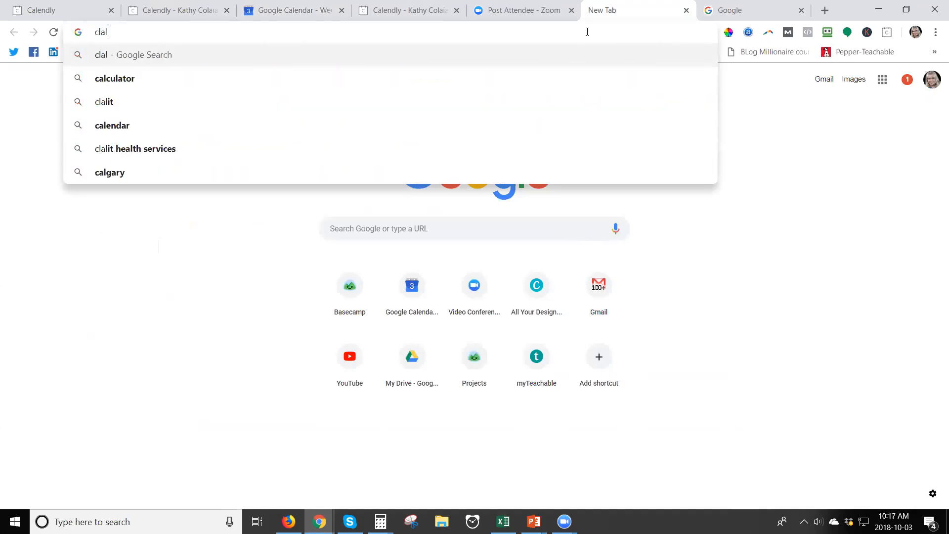
key(BackSpace)
key(BackSpace)
key(BackSpace)
key(BackSpace)
key(BackSpace)
key(BackSpace)
key(BackSpace)
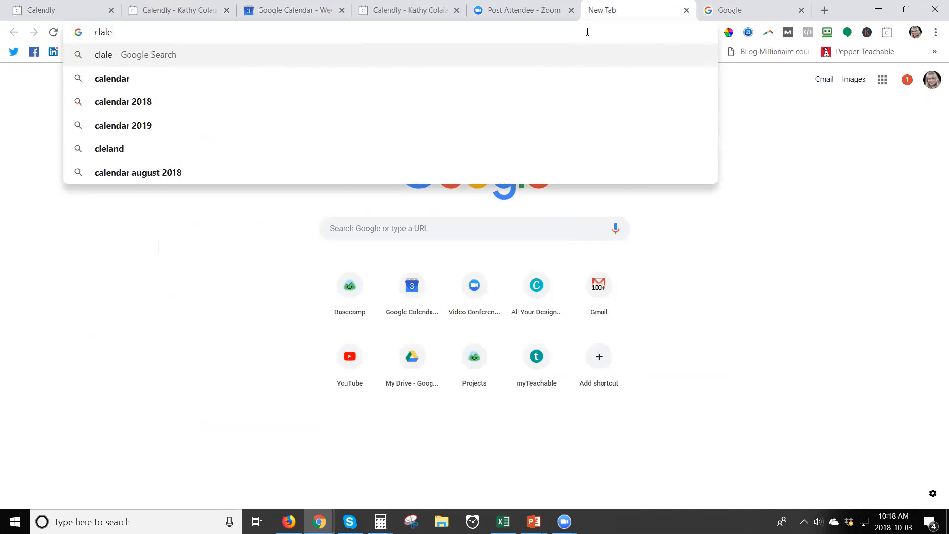
text(calend)
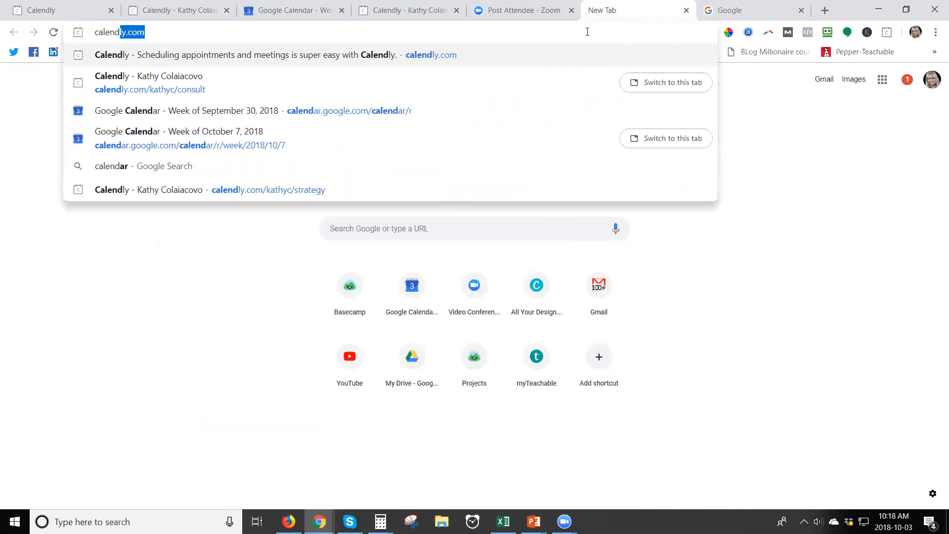
text(.)
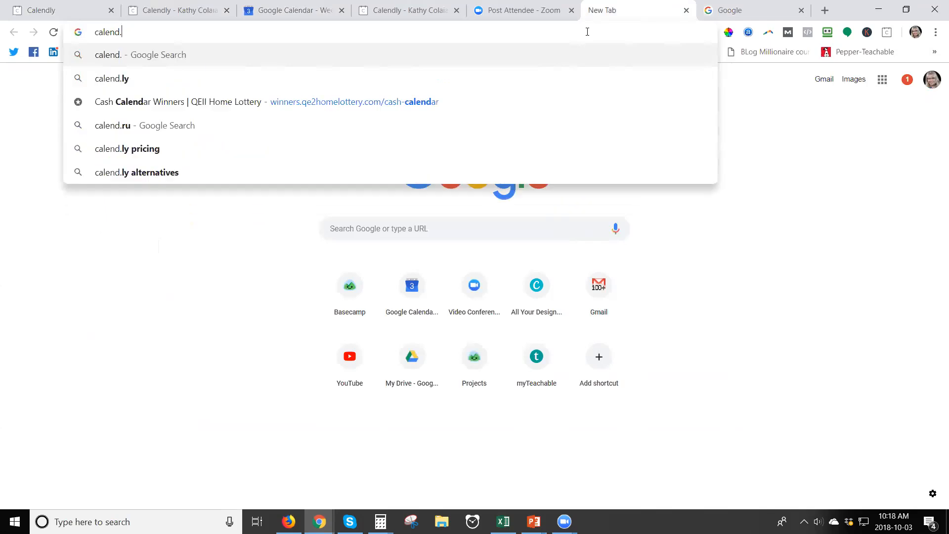
key(BackSpace)
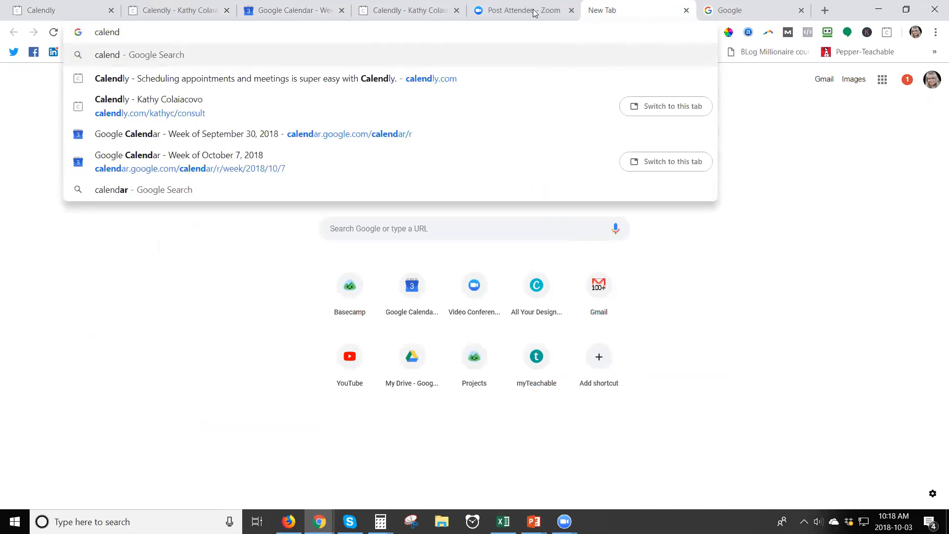
click(305, 117)
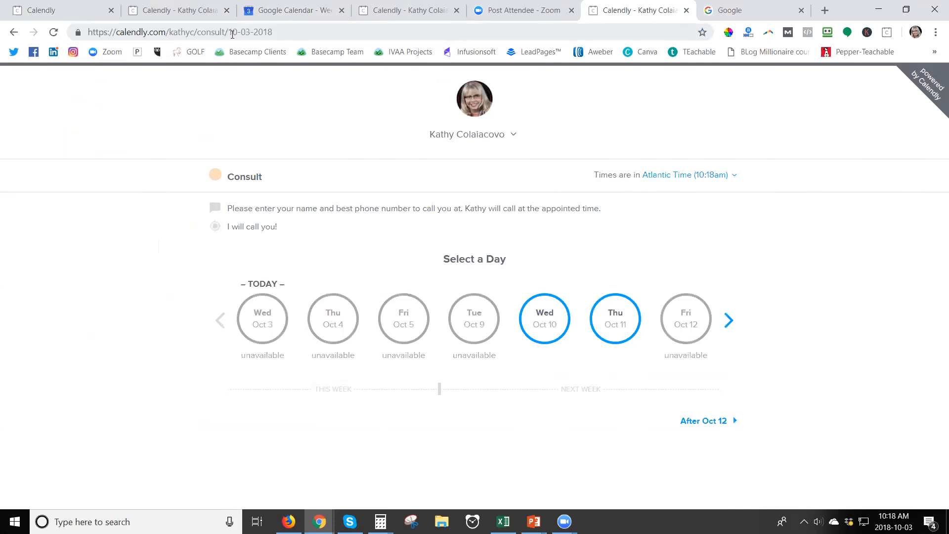
Inspect the booking page's address and its base link, then go back to the Consult event editor
drag(273, 31, 226, 36)
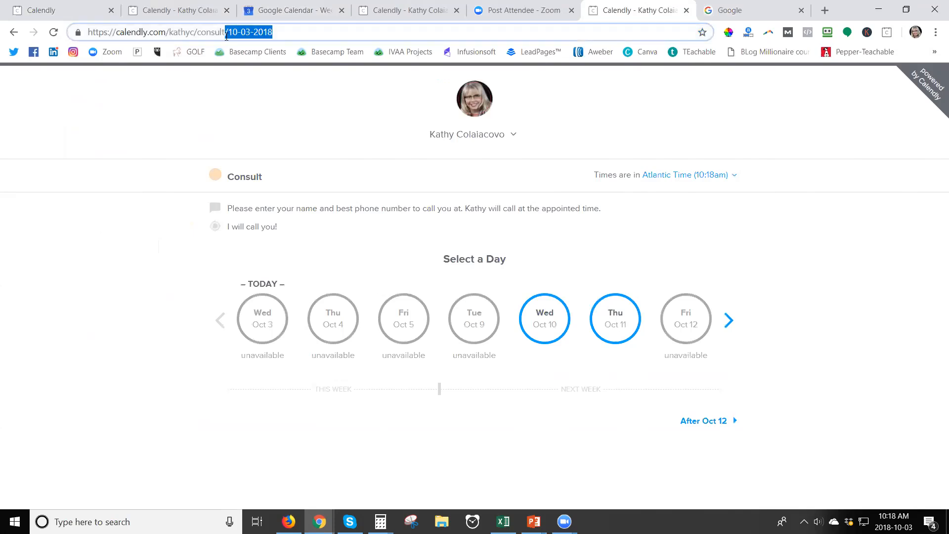
click(221, 32)
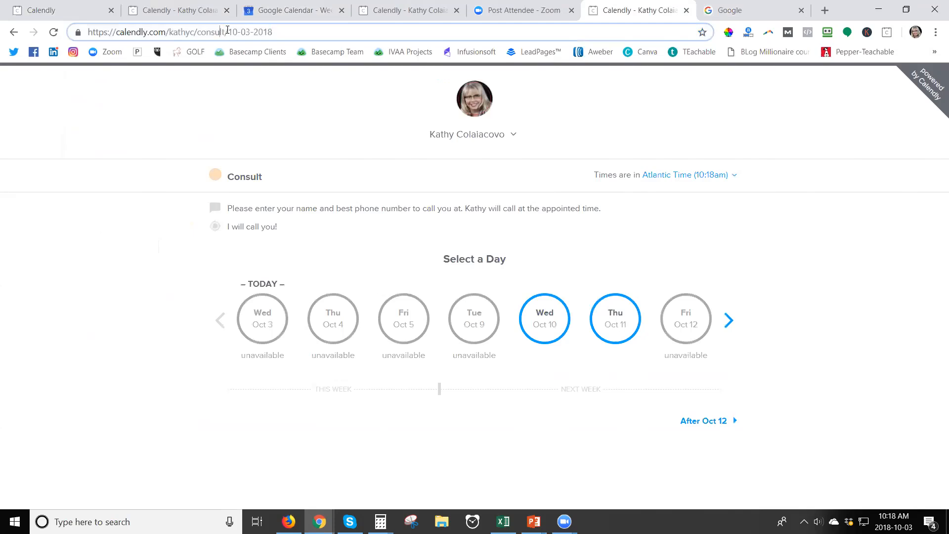
drag(228, 32, 55, 14)
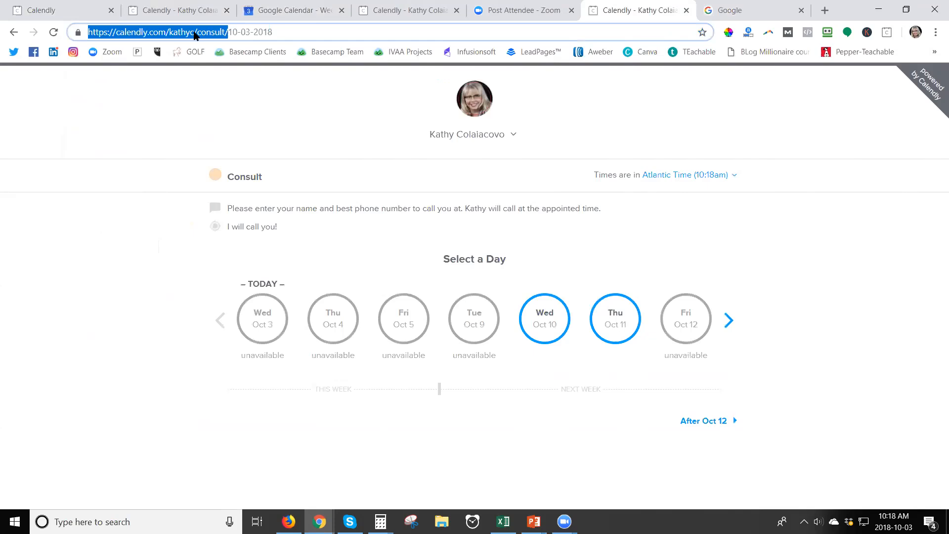
click(79, 7)
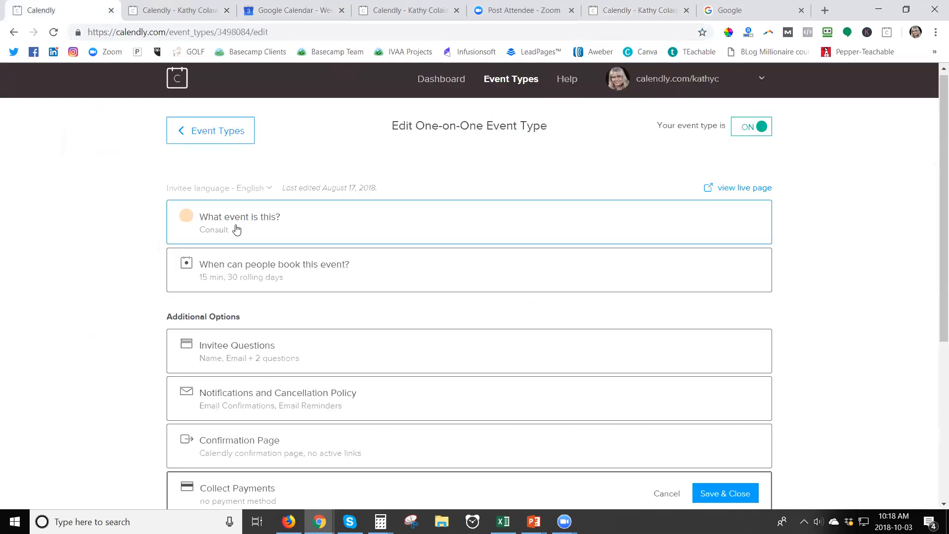
Expand the Consult event's name, location and description details and scroll through them
click(243, 221)
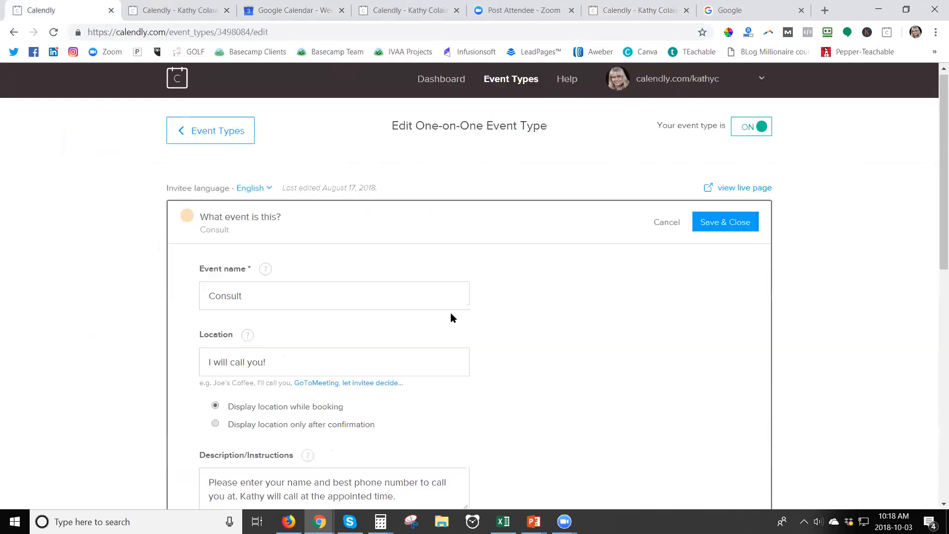
scroll(444, 314, down, 3)
scroll(223, 310, down, 3)
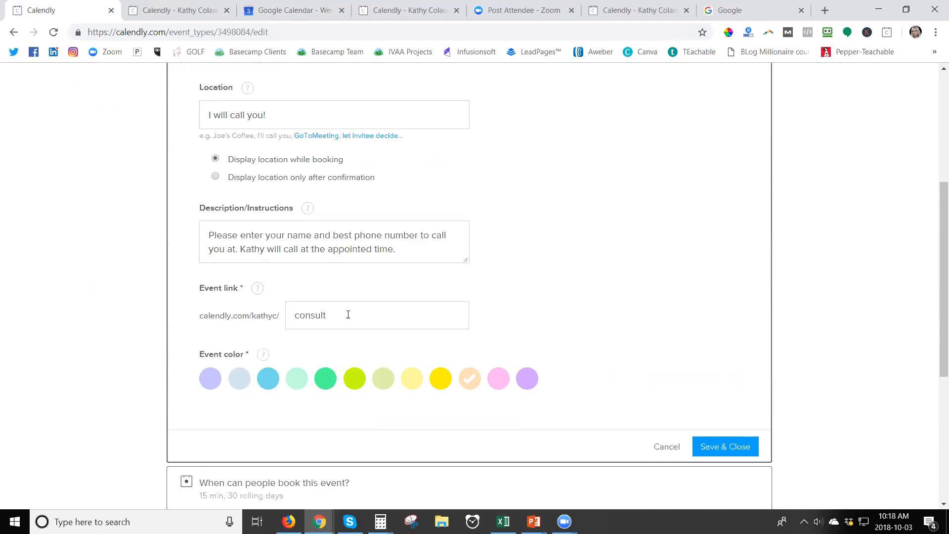
scroll(348, 315, up, 6)
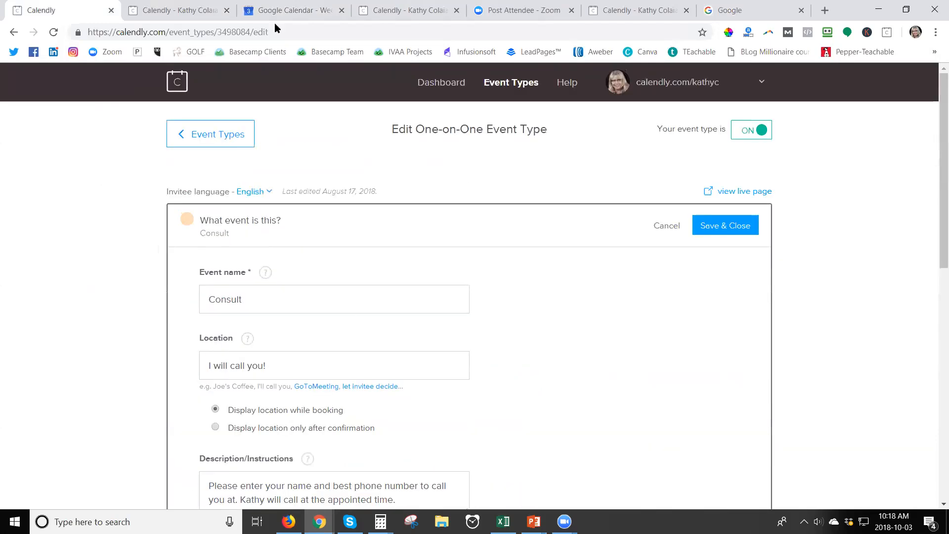
Review the Oct 10 confirmation, booking pages and Google Calendar's Oct 7 week, then return to the editor
click(193, 7)
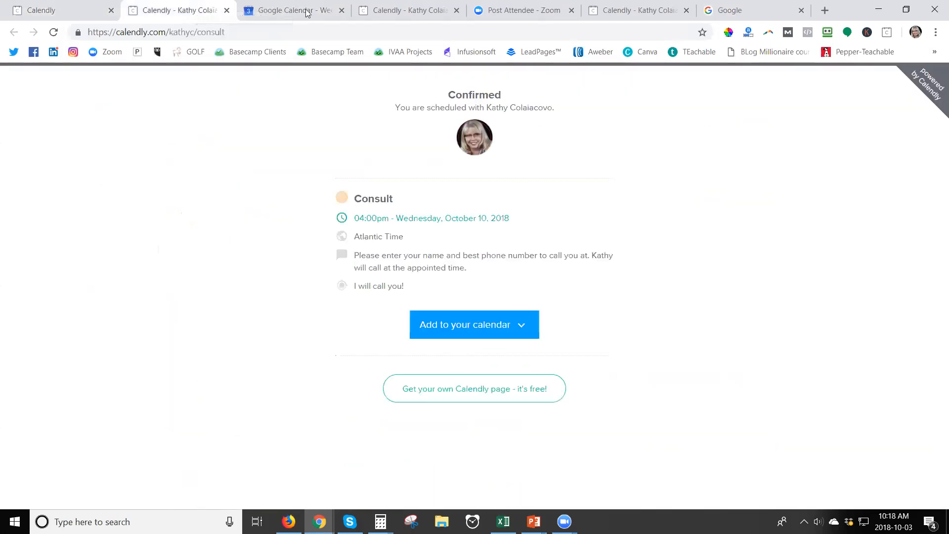
click(404, 11)
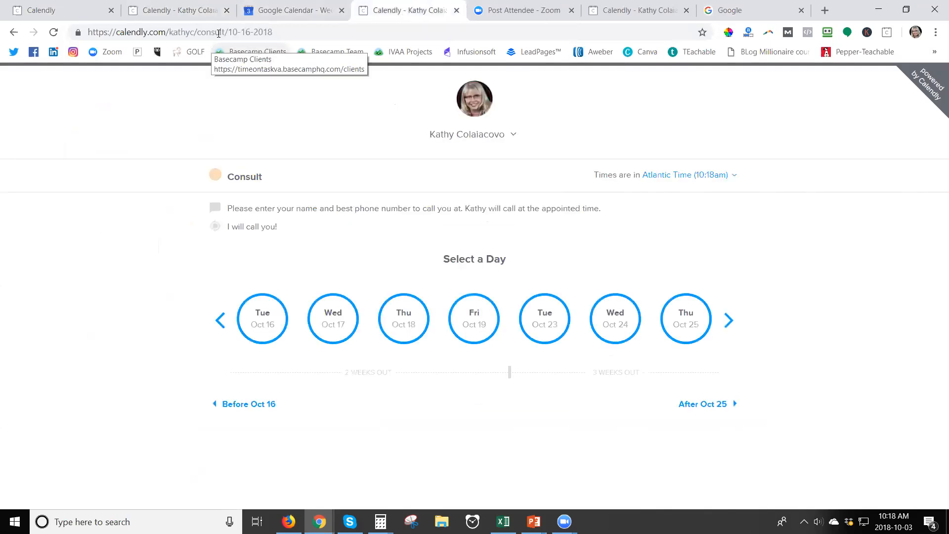
click(608, 7)
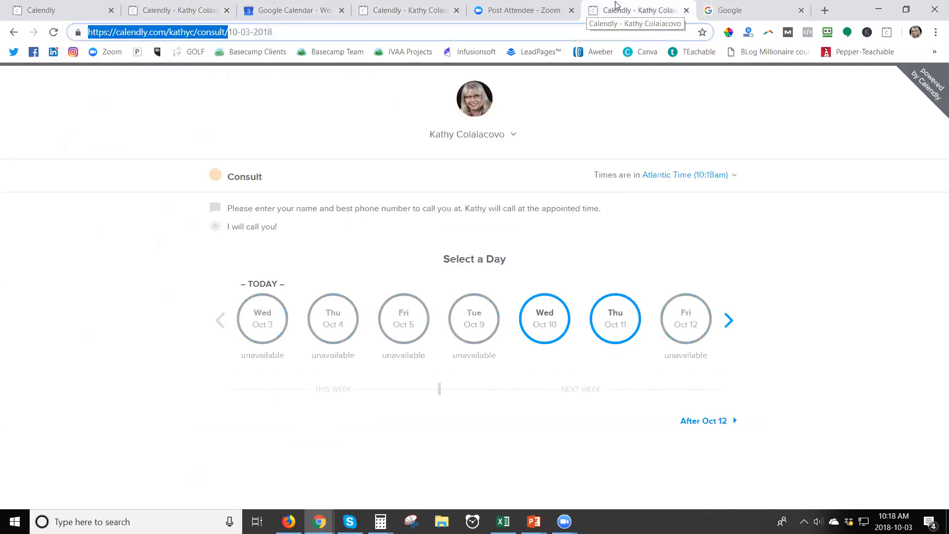
click(762, 11)
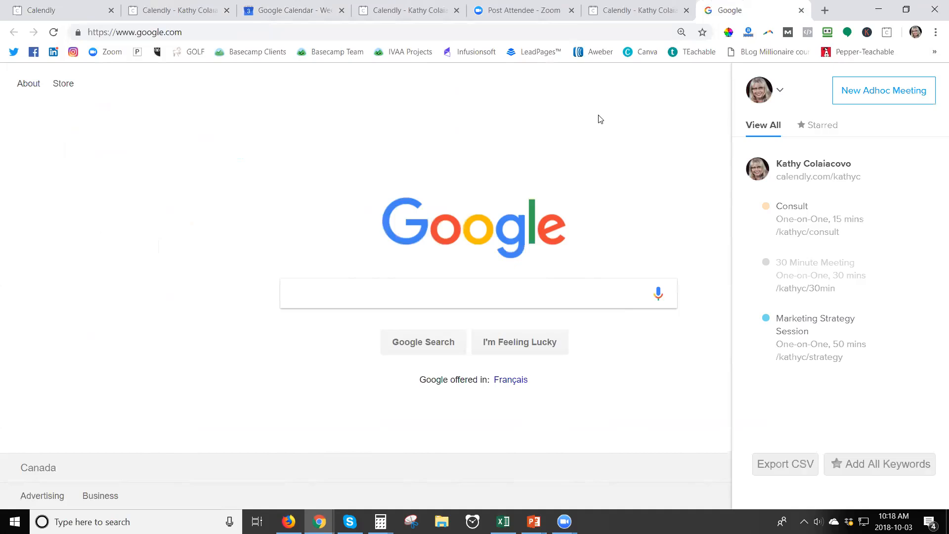
click(177, 8)
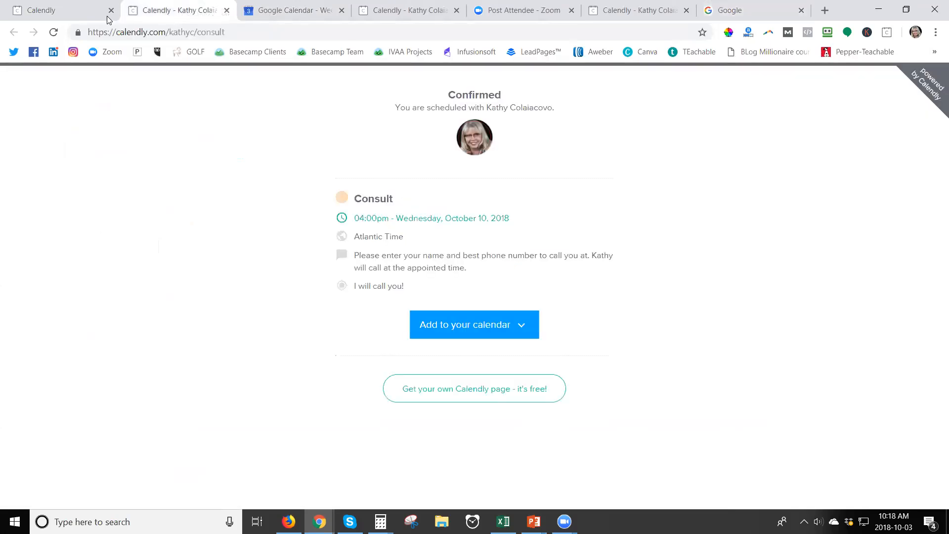
click(92, 10)
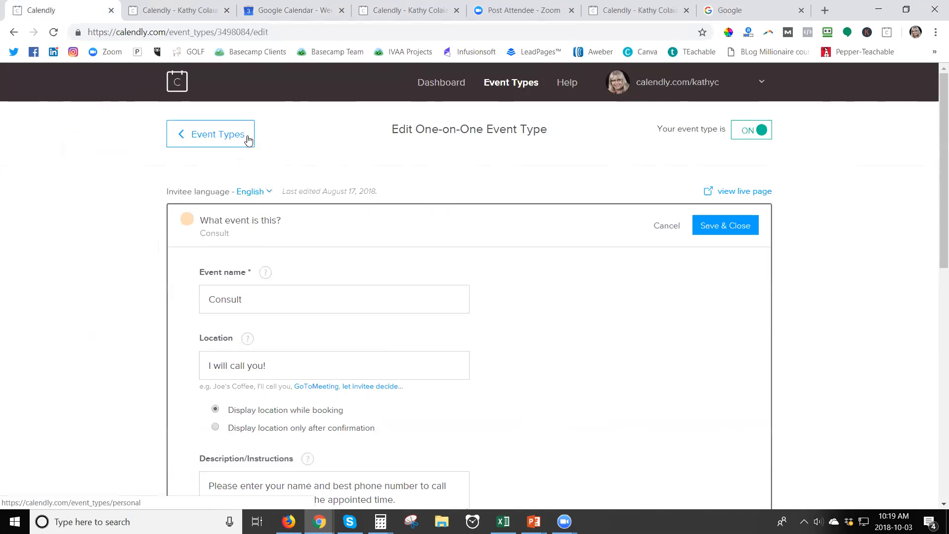
click(298, 11)
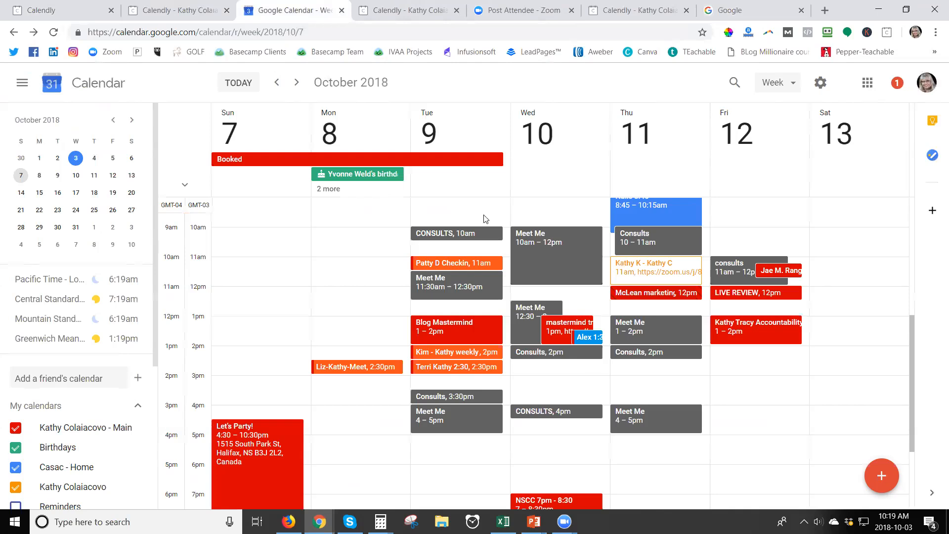
click(79, 12)
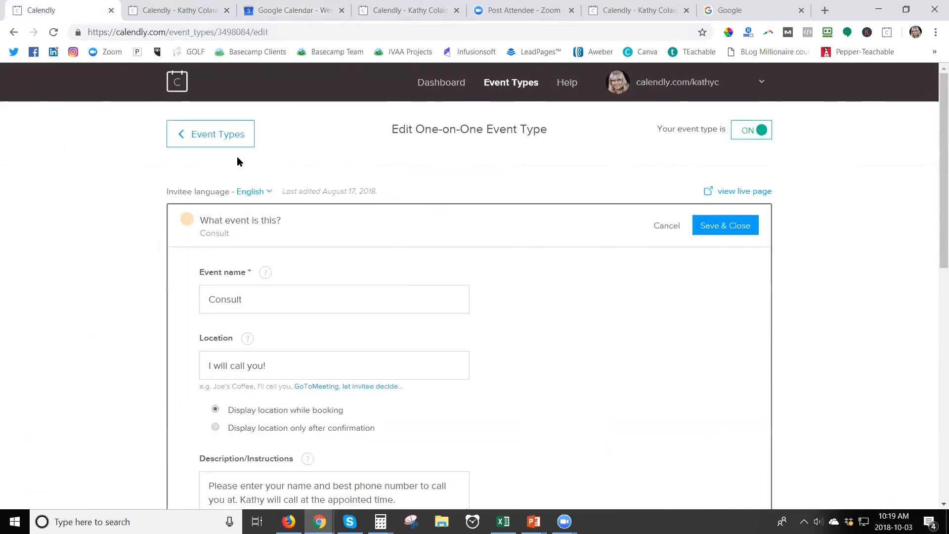
scroll(409, 310, down, 10)
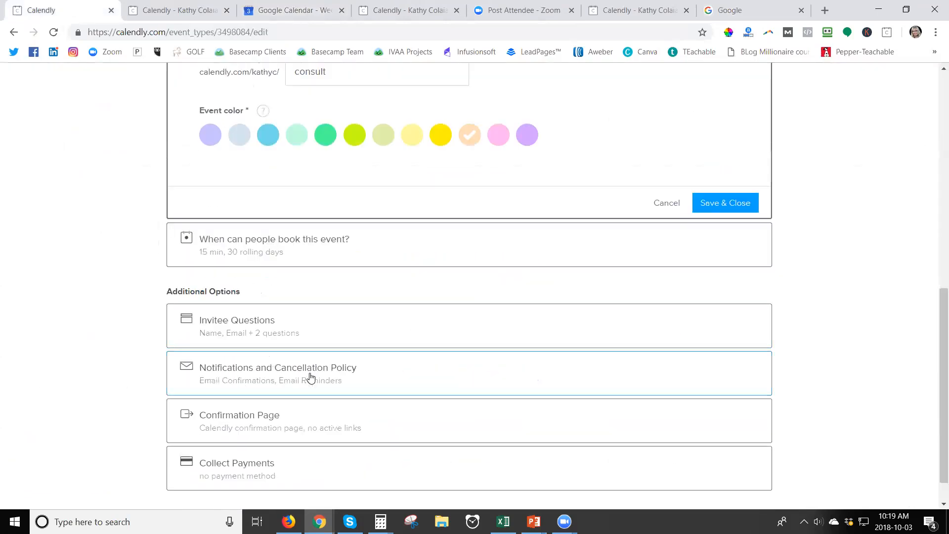
Inspect the Consult booking hours and Oct 2 availability, then cancel both without saving changes
click(325, 249)
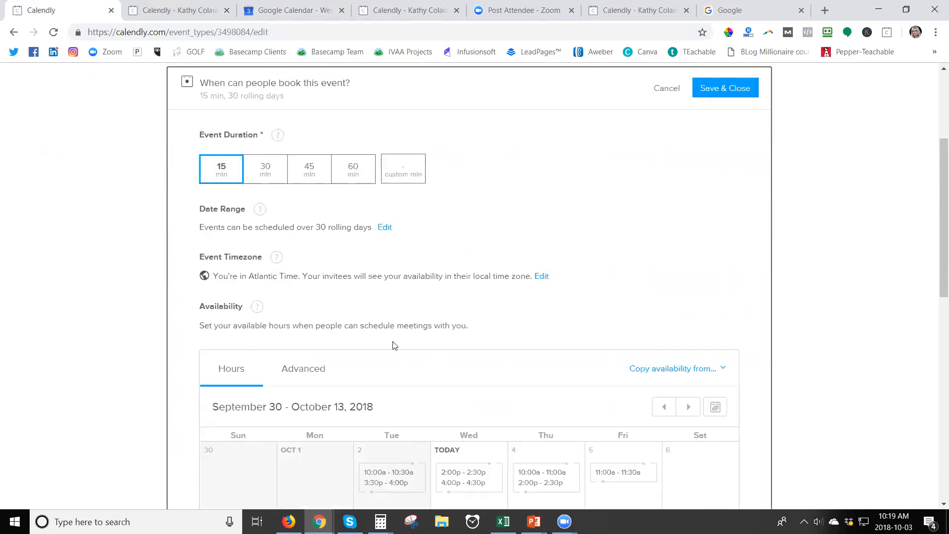
scroll(393, 346, down, 3)
click(386, 292)
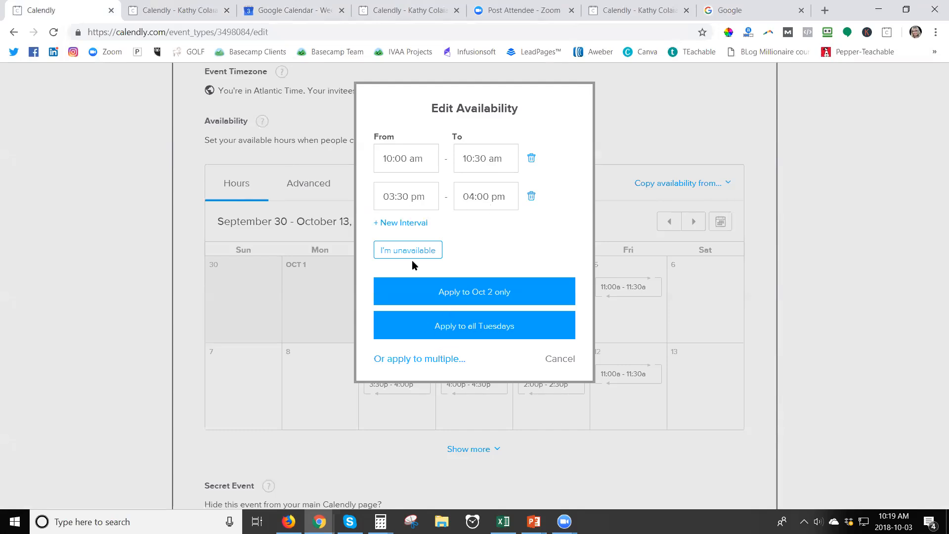
click(560, 364)
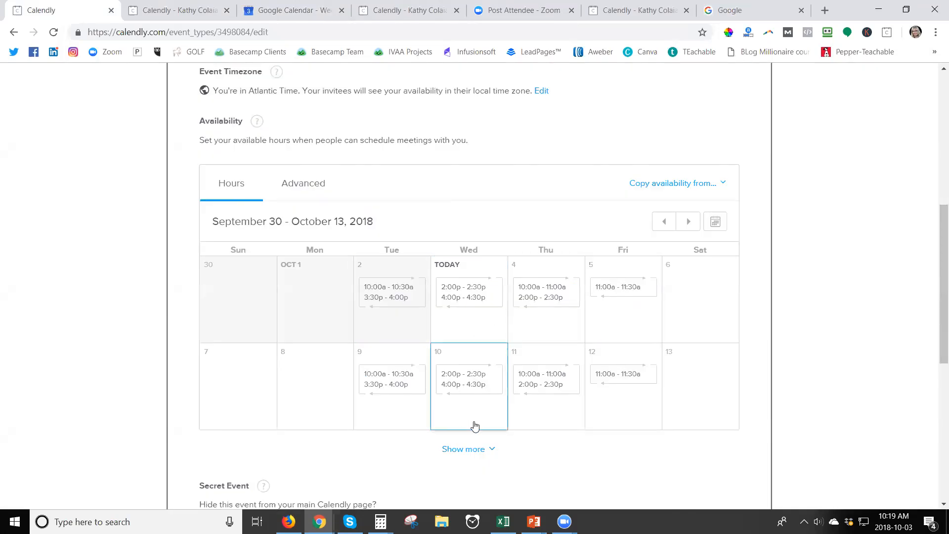
scroll(484, 437, down, 2)
scroll(494, 435, down, 2)
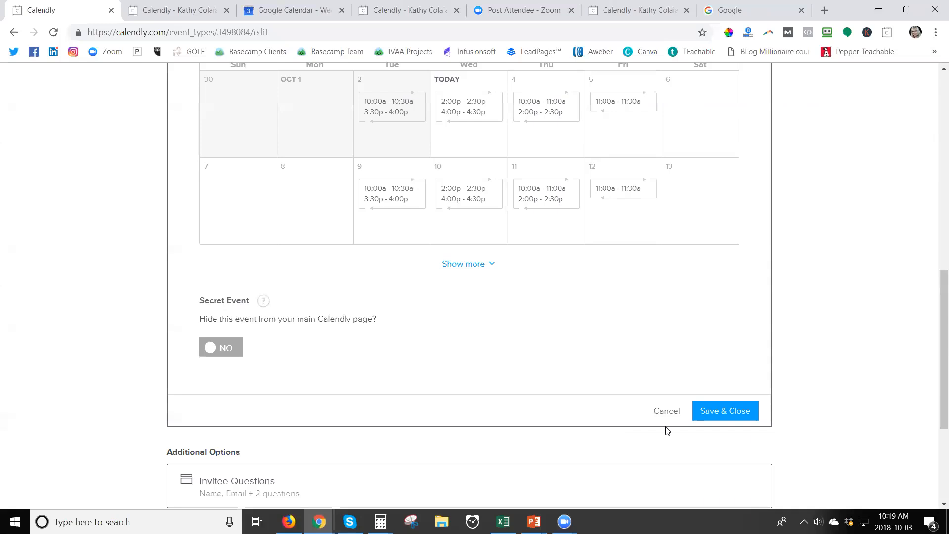
scroll(314, 435, down, 3)
scroll(314, 435, down, 1)
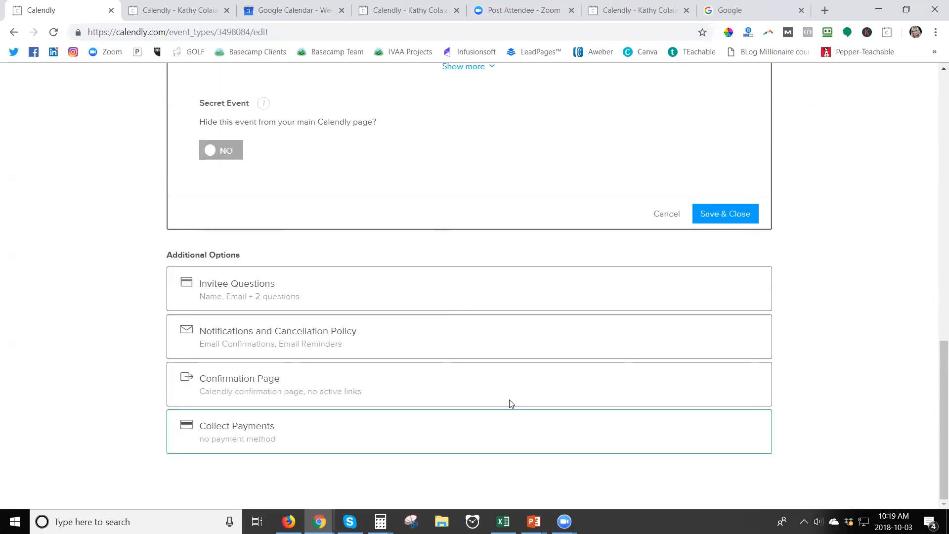
click(666, 215)
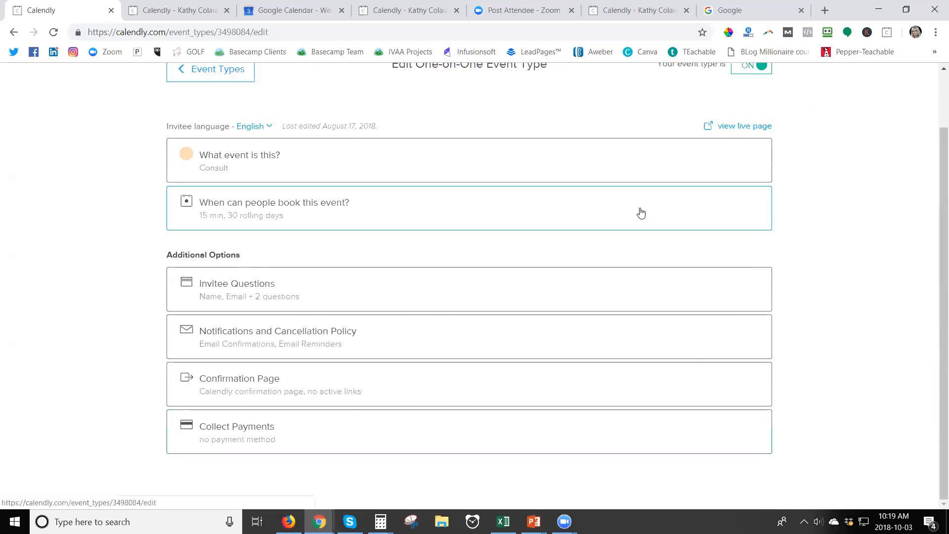
Bring up Google Calendar's October 7–13 week with the red Booked event Sunday–Tuesday
click(297, 9)
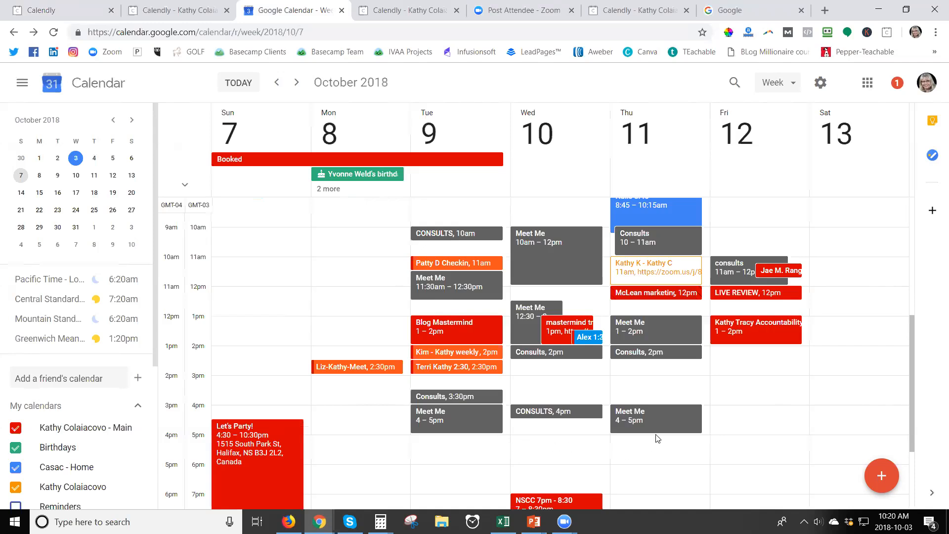
click(668, 420)
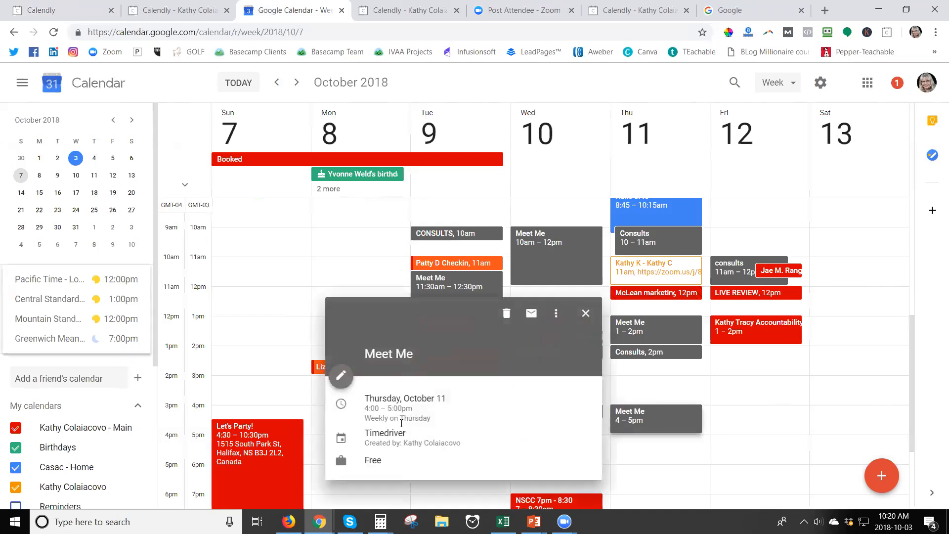
click(341, 377)
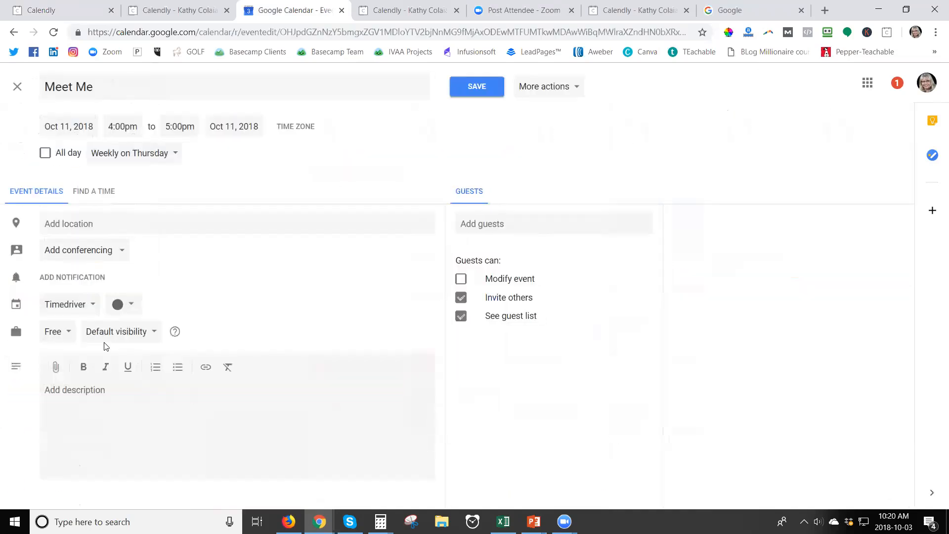
click(477, 87)
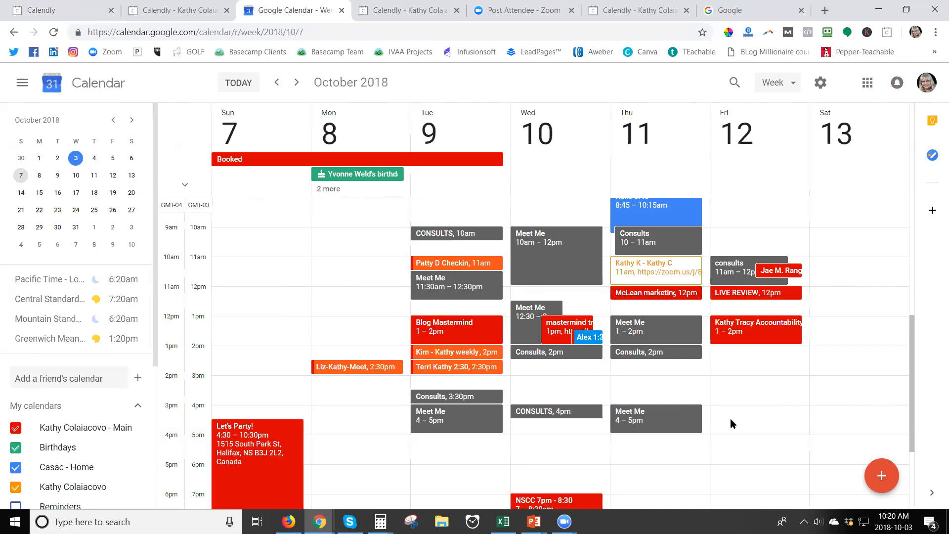
Advance the Calendly Consult booking page to Oct 16–25, all open, then return to Google Calendar
click(606, 15)
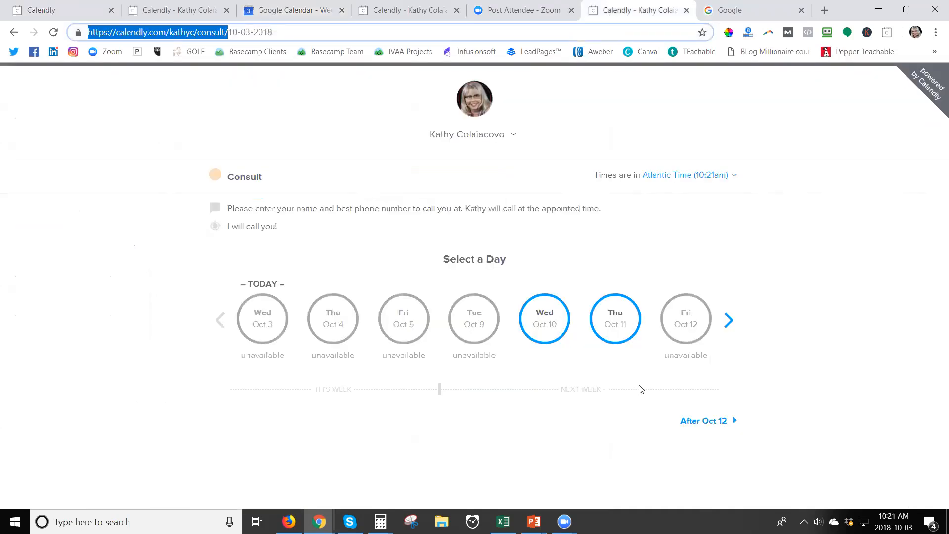
click(730, 321)
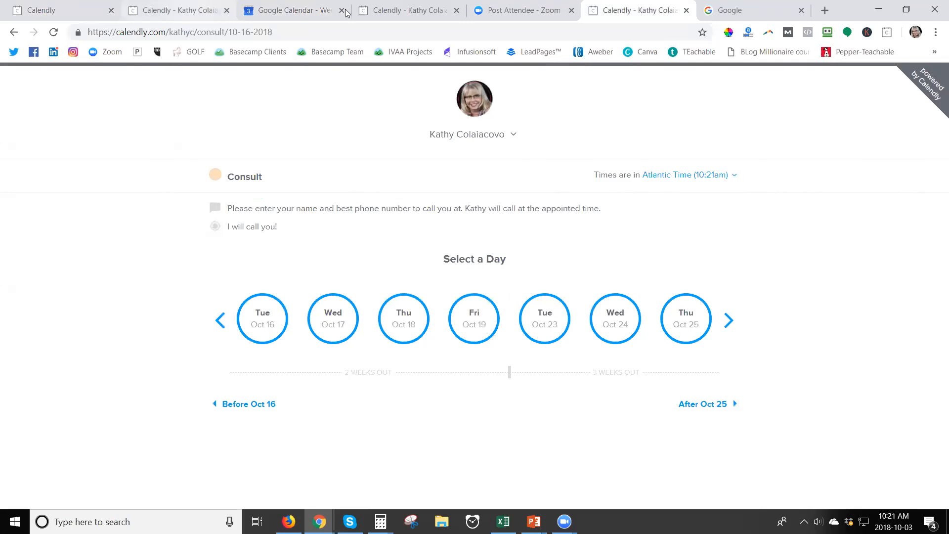
click(295, 10)
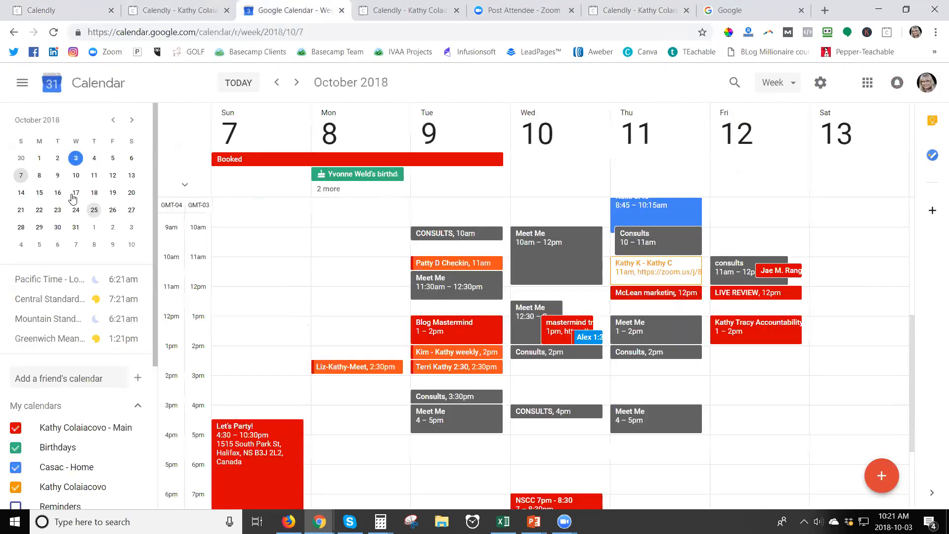
Jump to the Oct 16 week and inspect the Flight to Phoenix event without changing it
click(57, 193)
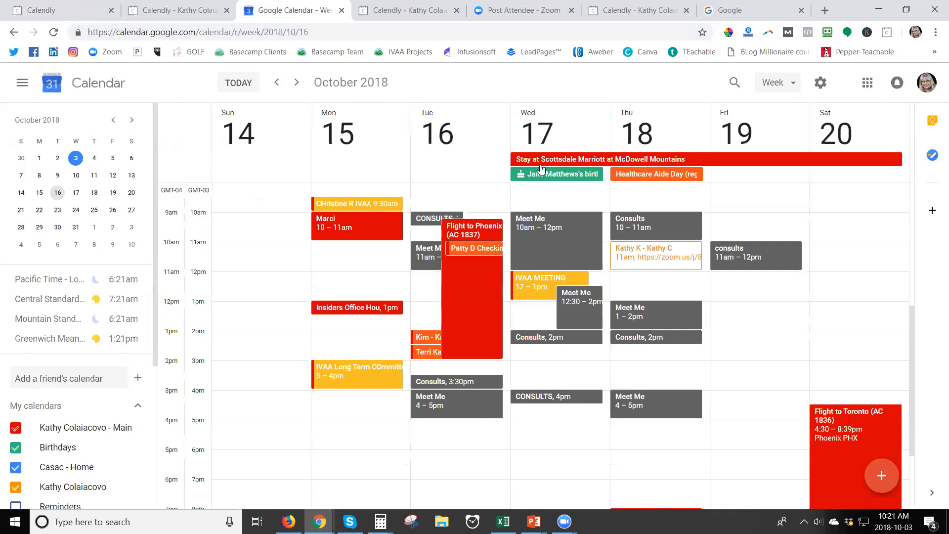
click(485, 228)
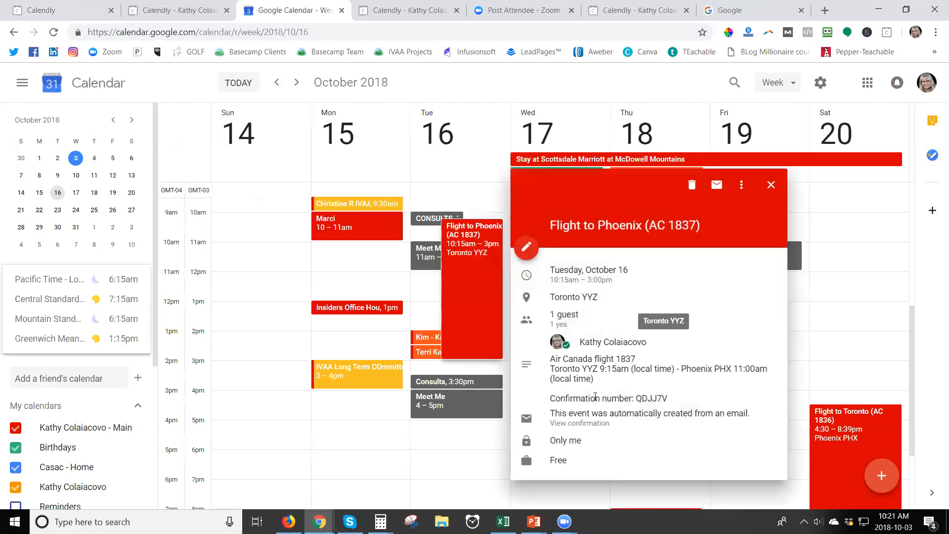
click(527, 248)
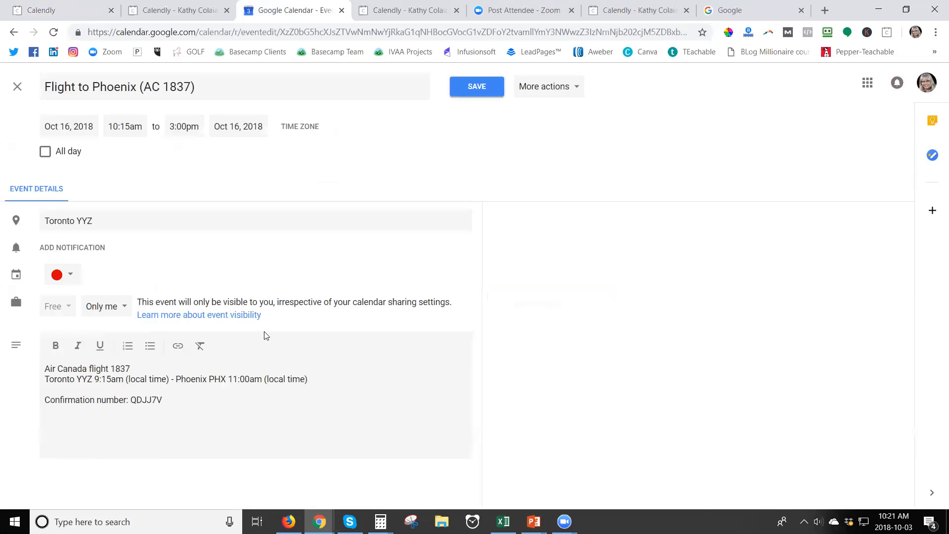
click(14, 88)
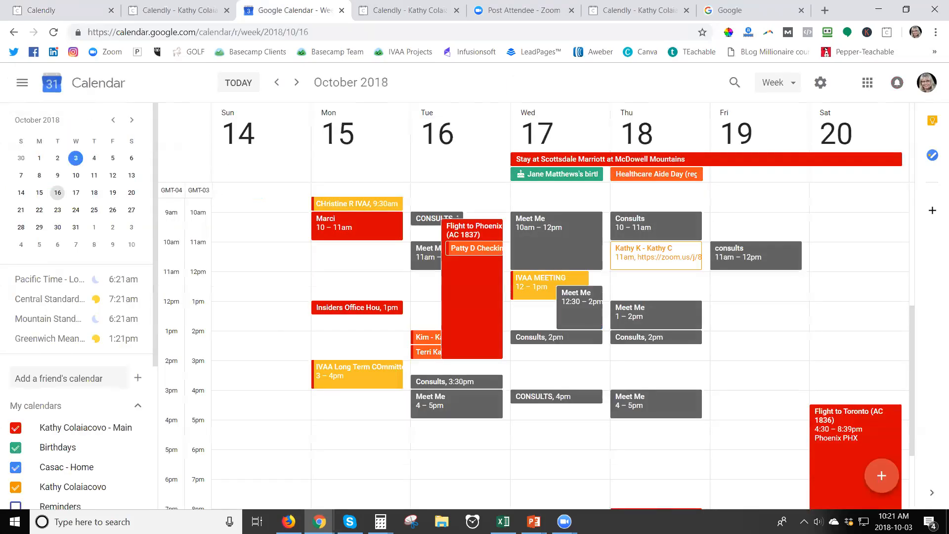
Start a new event titled 'BOoked - in Phoenix'
click(883, 476)
text(BOoked - iN Phoenix)
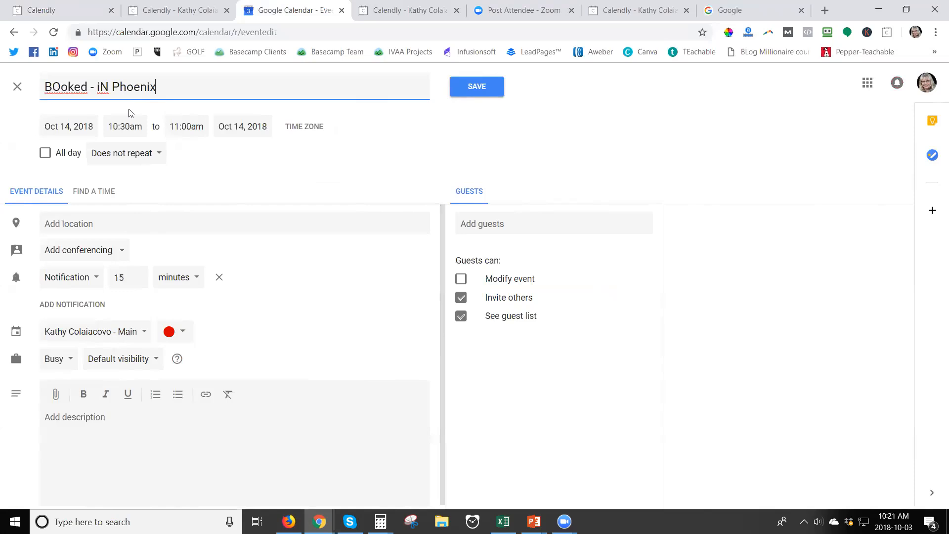
click(109, 88)
key(BackSpace)
key(BackSpace)
text(oin)
key(BackSpace)
key(BackSpace)
key(BackSpace)
text(in)
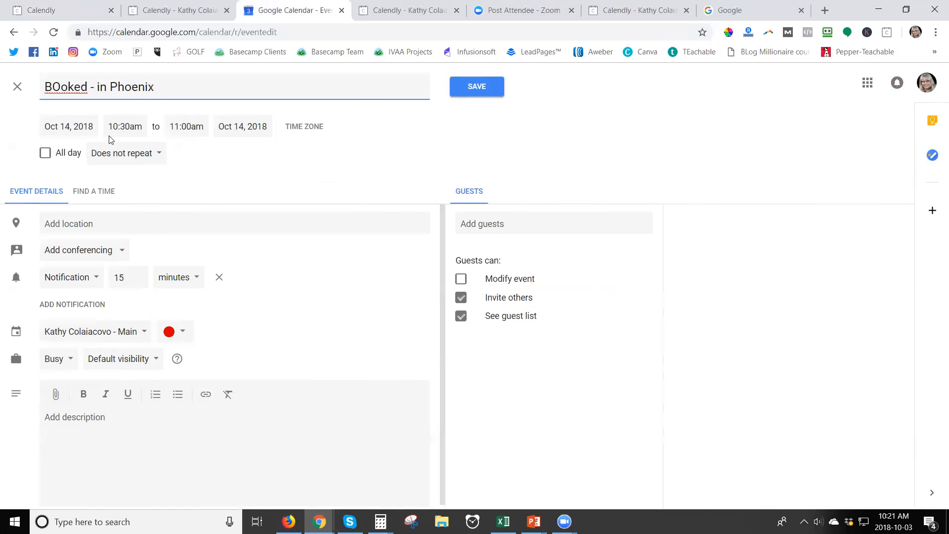
Schedule it as Busy from Oct 16 8:00am to Oct 23 8:30am and save
click(260, 124)
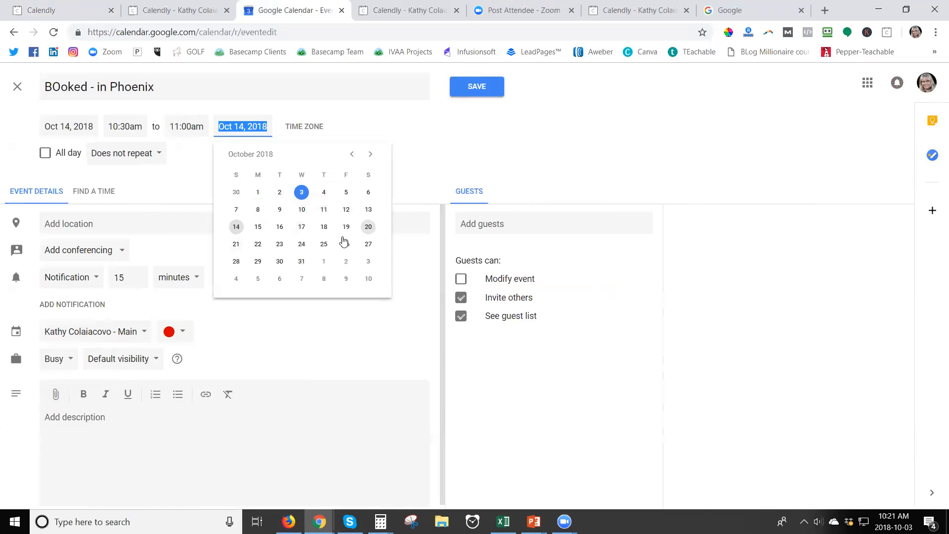
click(235, 245)
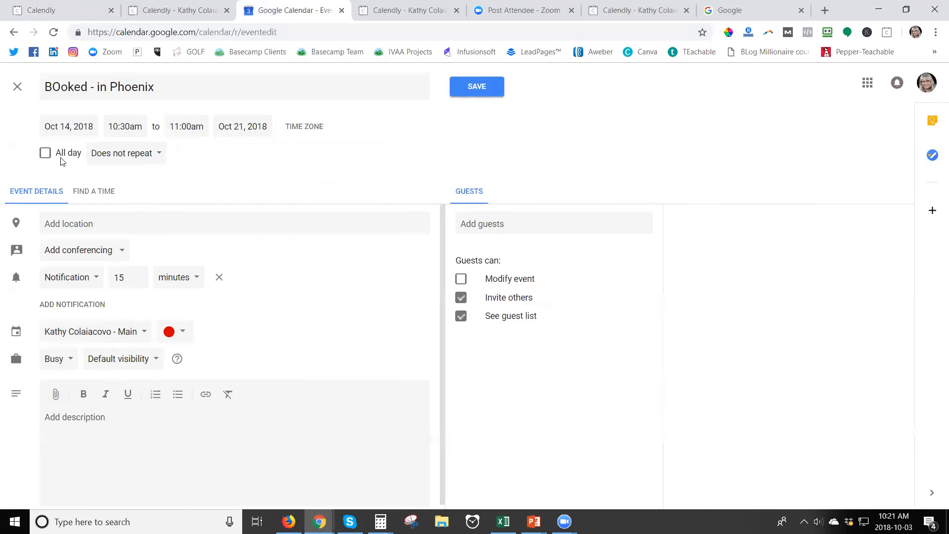
click(59, 363)
click(59, 365)
click(125, 126)
scroll(150, 161, up, 3)
click(141, 203)
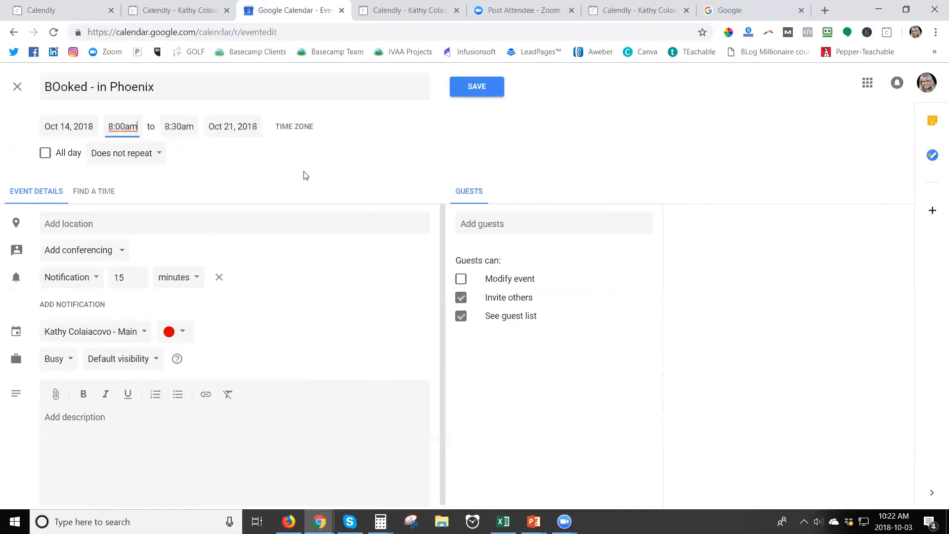
click(75, 126)
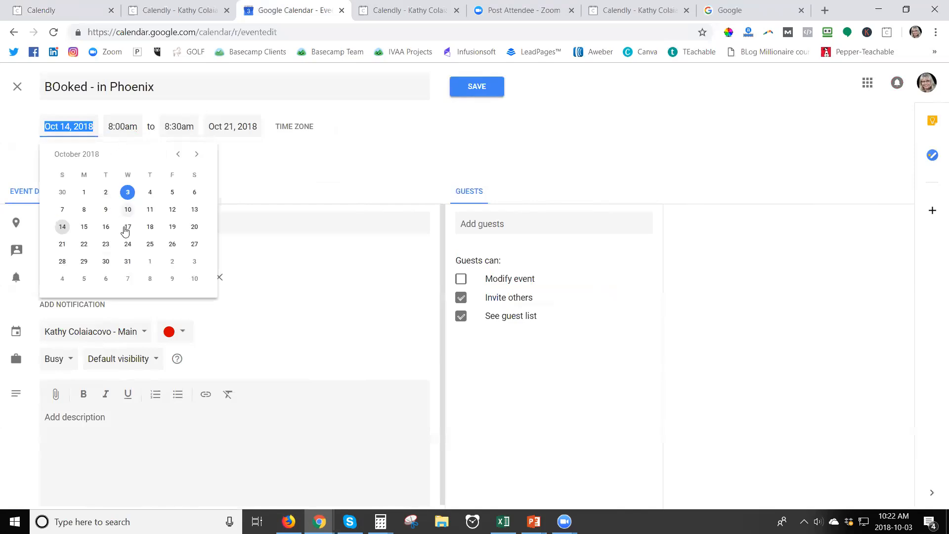
click(105, 228)
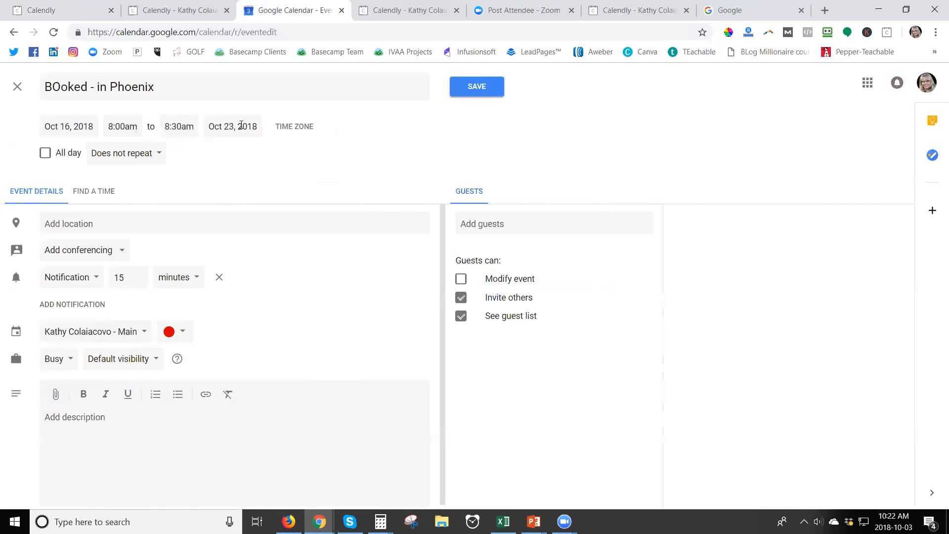
click(469, 85)
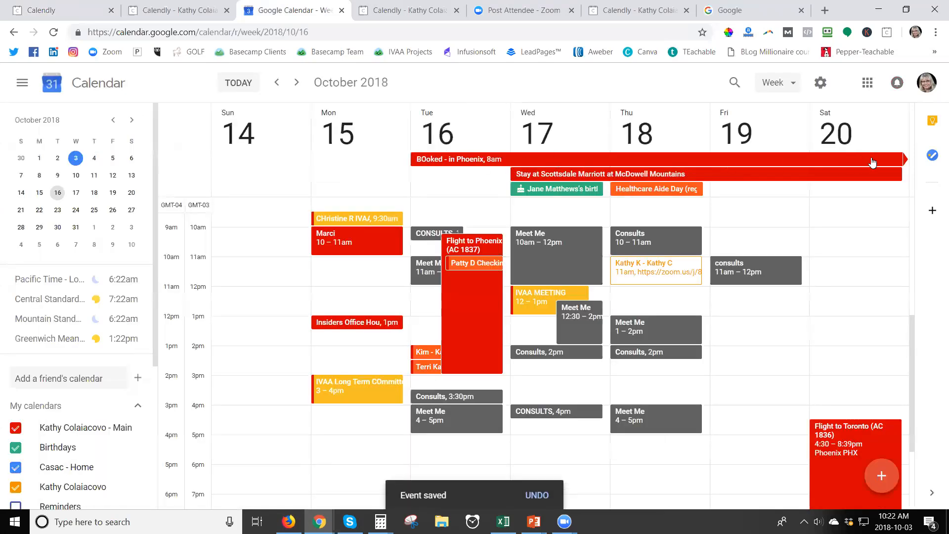
Reload the Consult booking page to show Oct 16–19 unavailable, then bring up the PowerPoint slide show
click(638, 9)
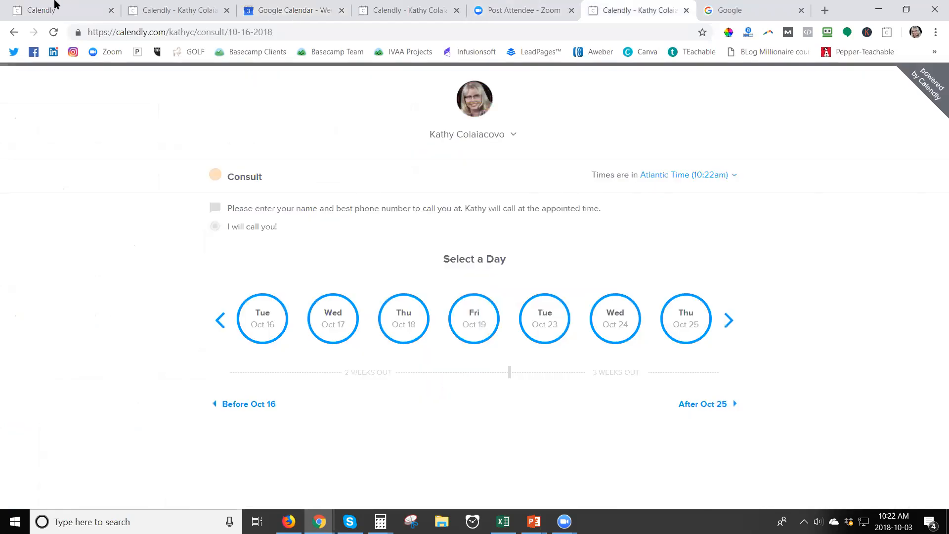
click(52, 33)
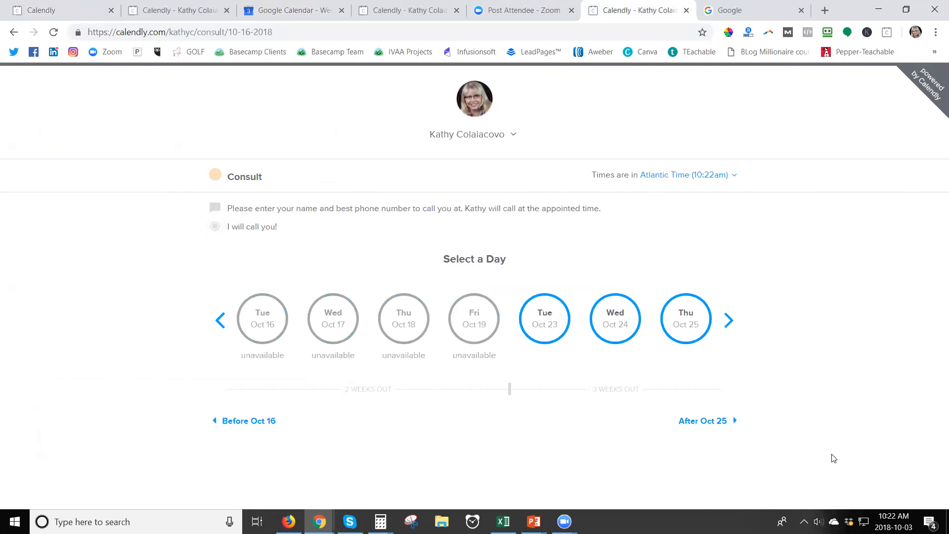
click(296, 12)
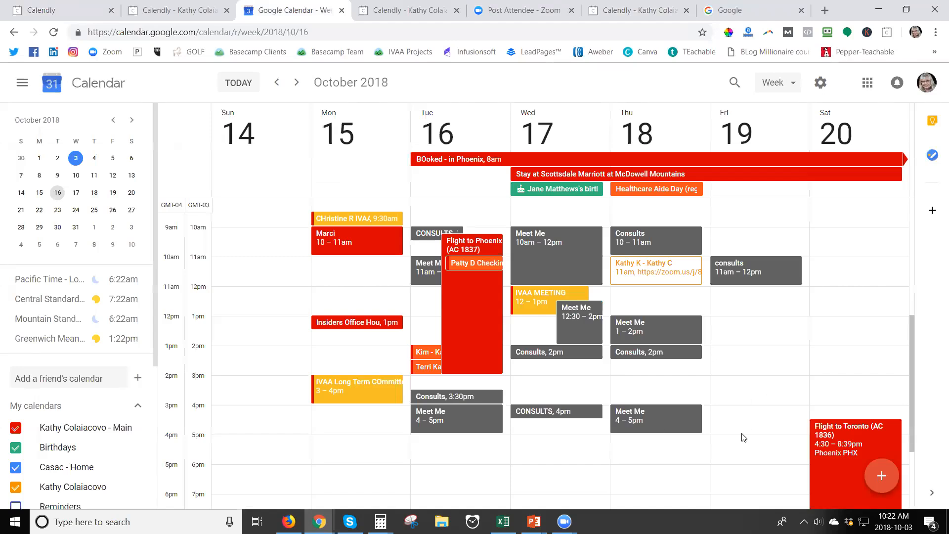
click(404, 15)
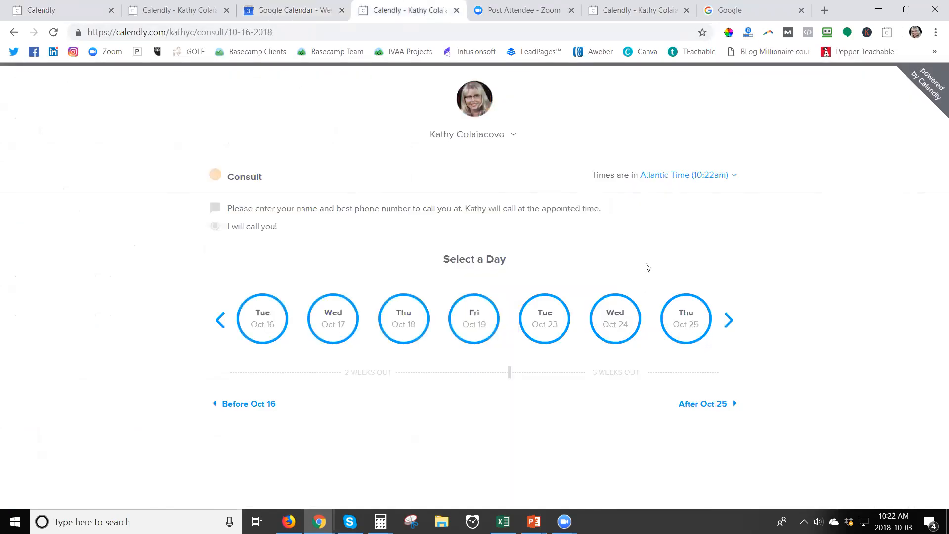
mouse_move(534, 522)
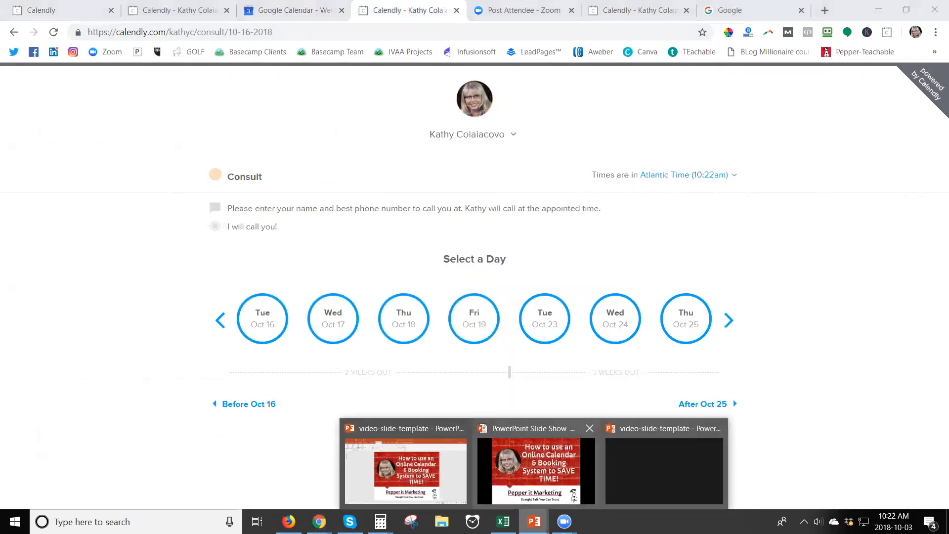
click(625, 491)
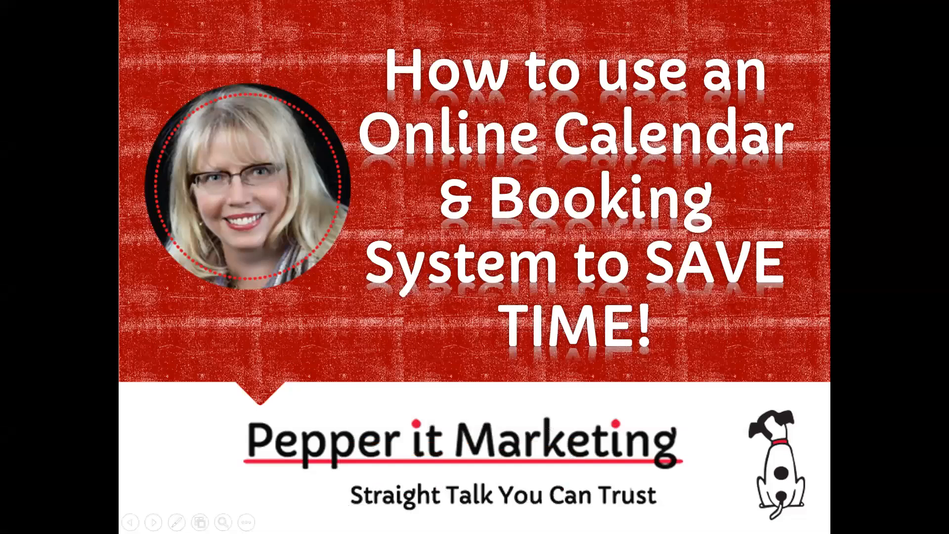